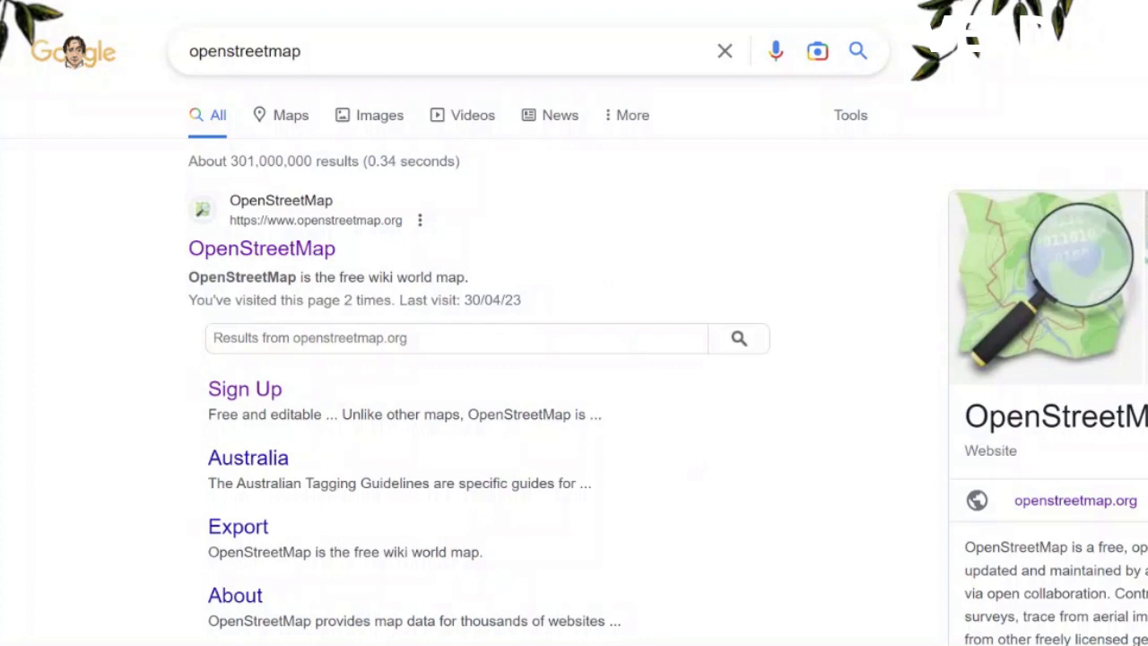
# Open the OpenStreetMap website from the Google results for openstreetmap.
pyautogui.click(282, 254)
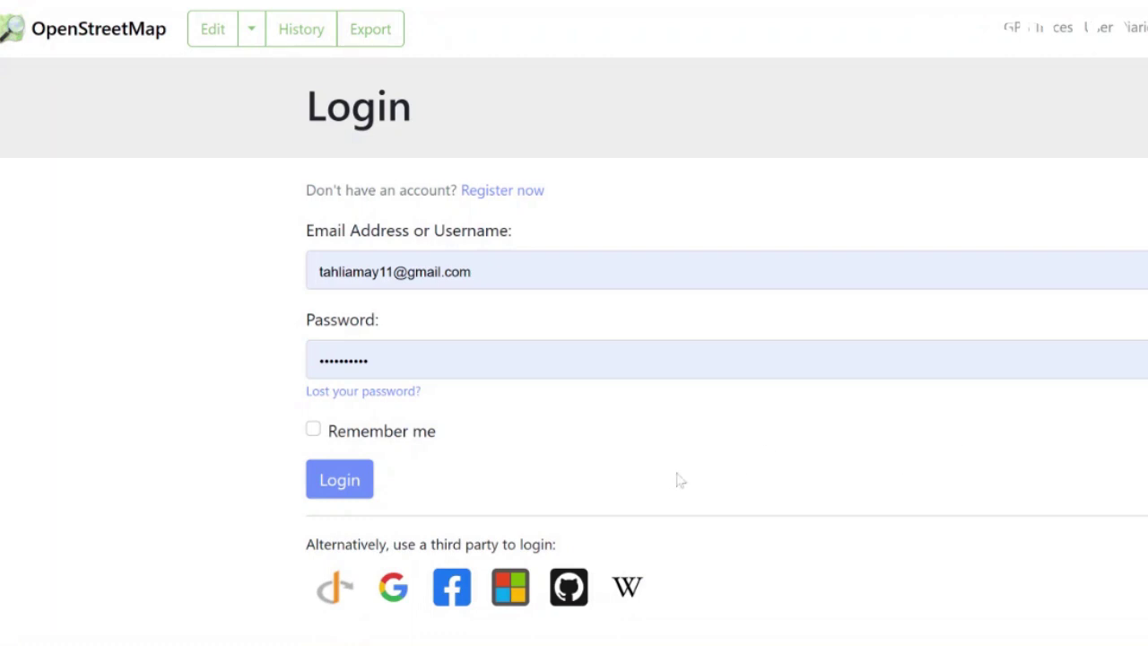
# Sign in to OpenStreetMap and pan the map to the Thomastown sports reserves.
pyautogui.click(354, 483)
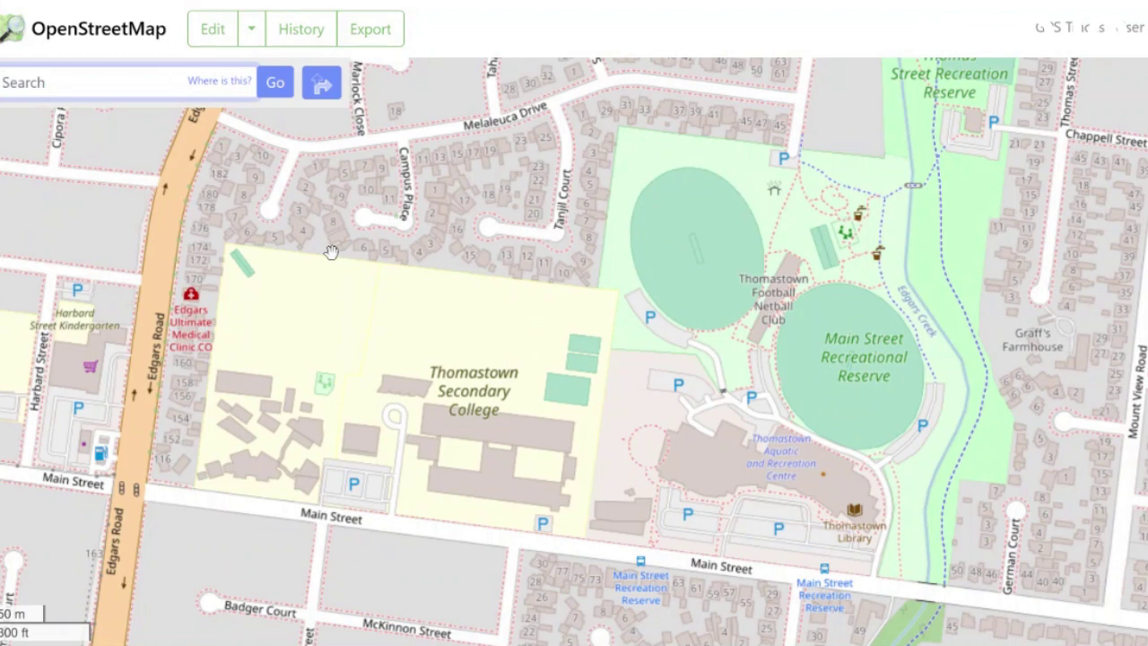
pyautogui.moveTo(679, 259); pyautogui.dragTo(584, 289)
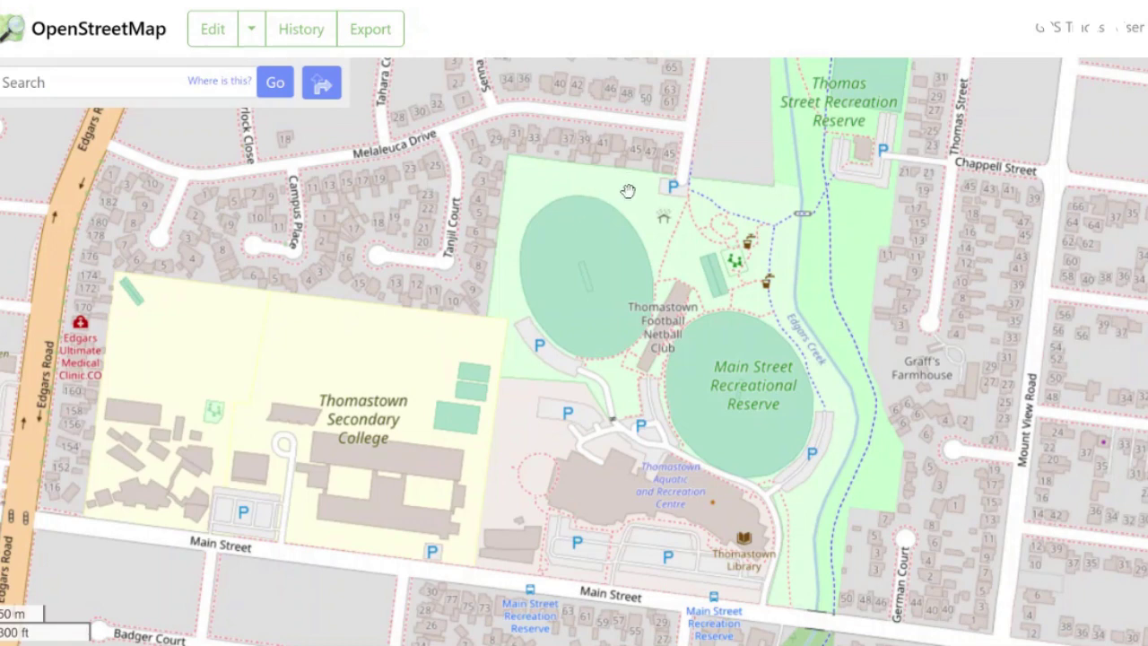
pyautogui.moveTo(615, 189); pyautogui.dragTo(521, 231)
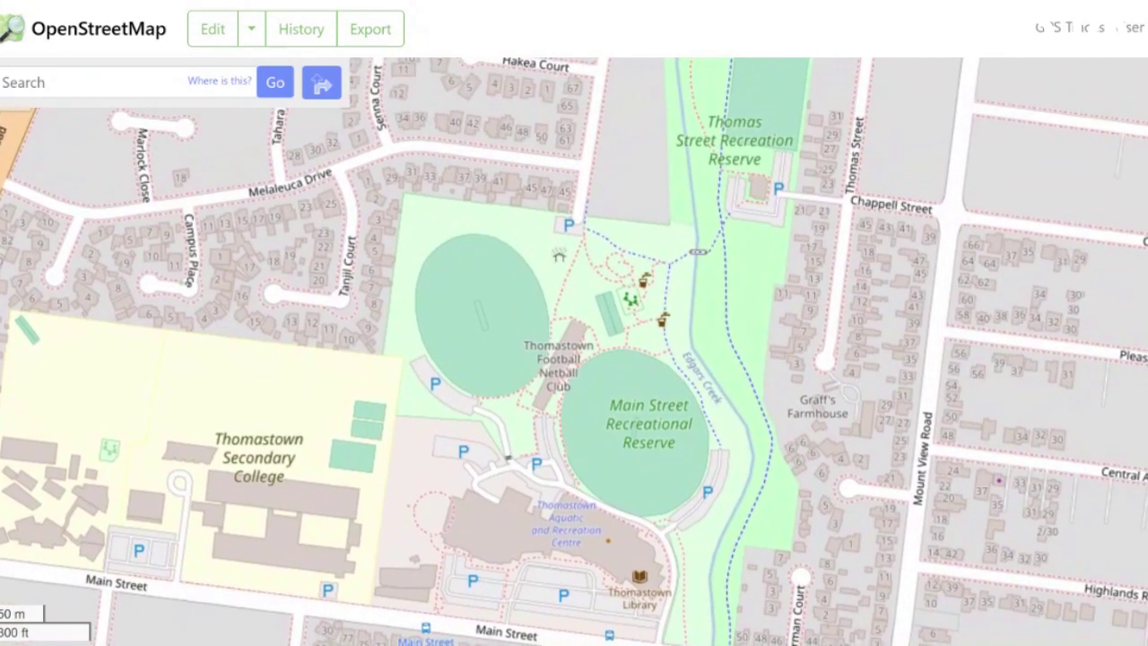
# Open the iD editor and pan the imagery over the reserve near Melaleuca Drive and Thomas Street.
pyautogui.click(216, 33)
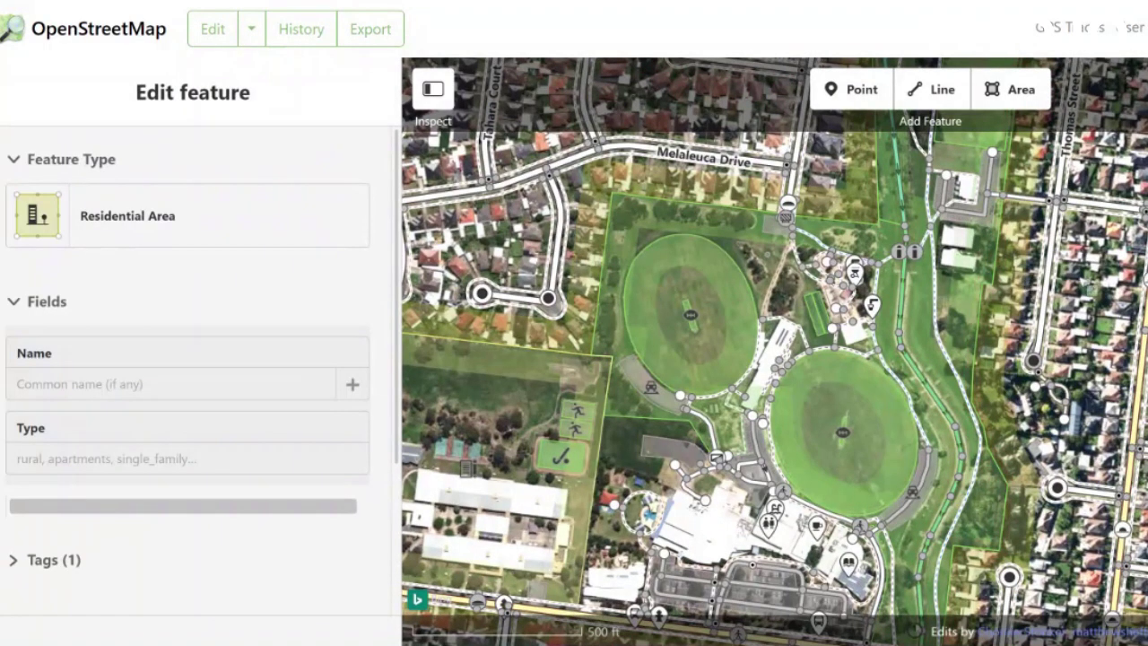
pyautogui.press('Up')
pyautogui.press('Right')
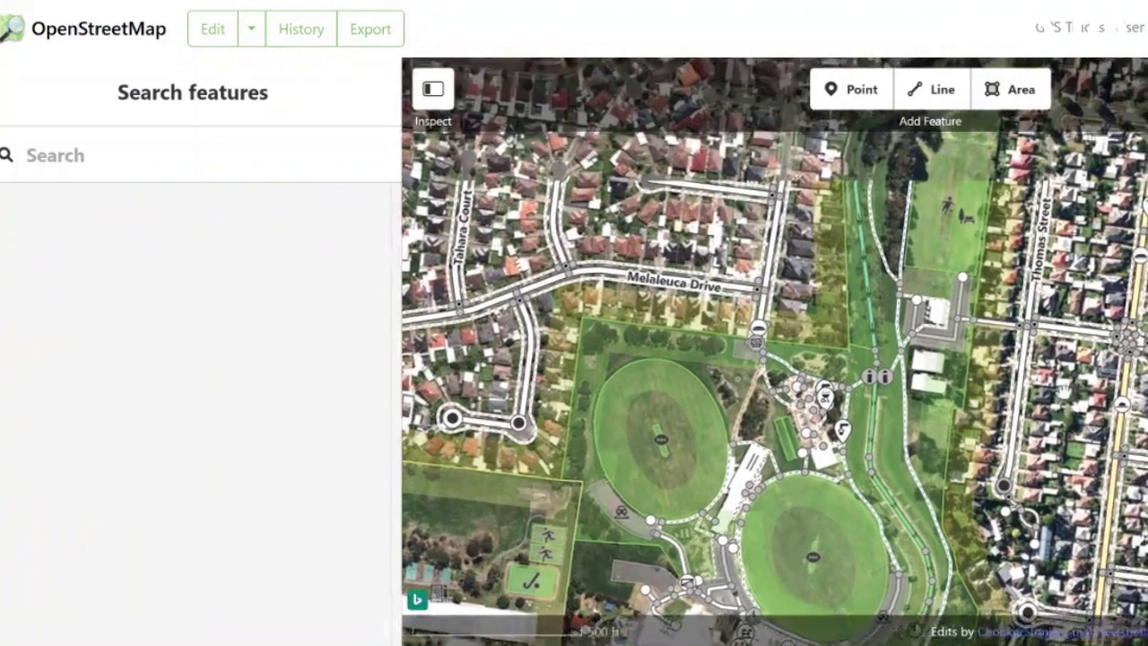
pyautogui.press('Down')
pyautogui.press('Left')
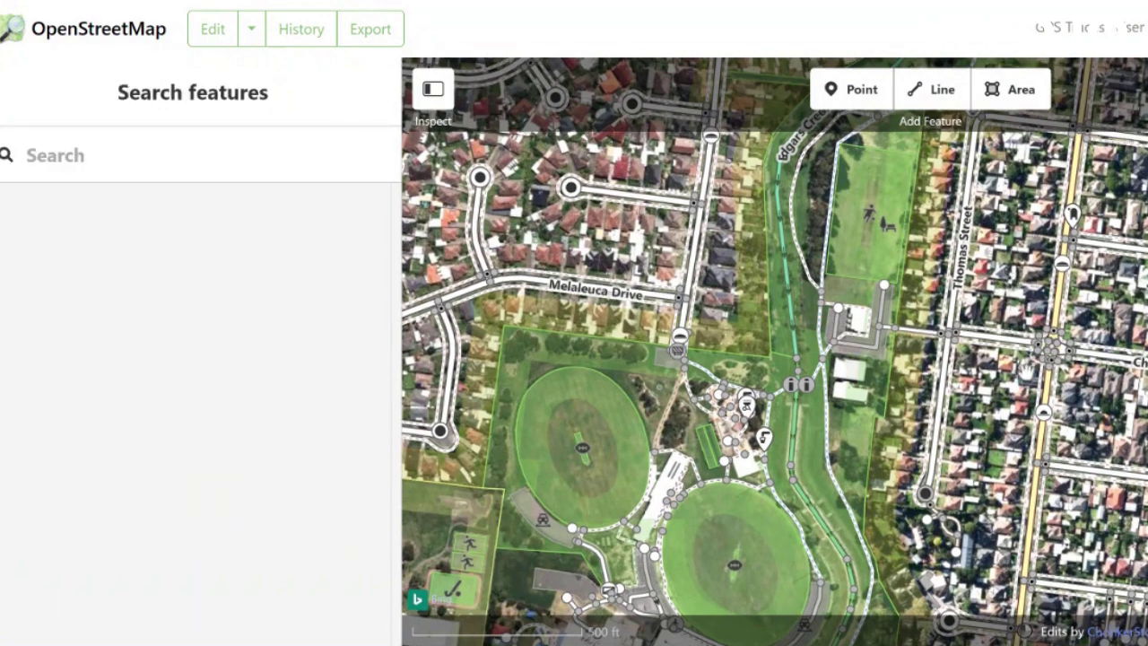
# Pan north over the houses, briefly selecting a sidewalk and a road crossing.
pyautogui.press('Up')
pyautogui.press('Left')
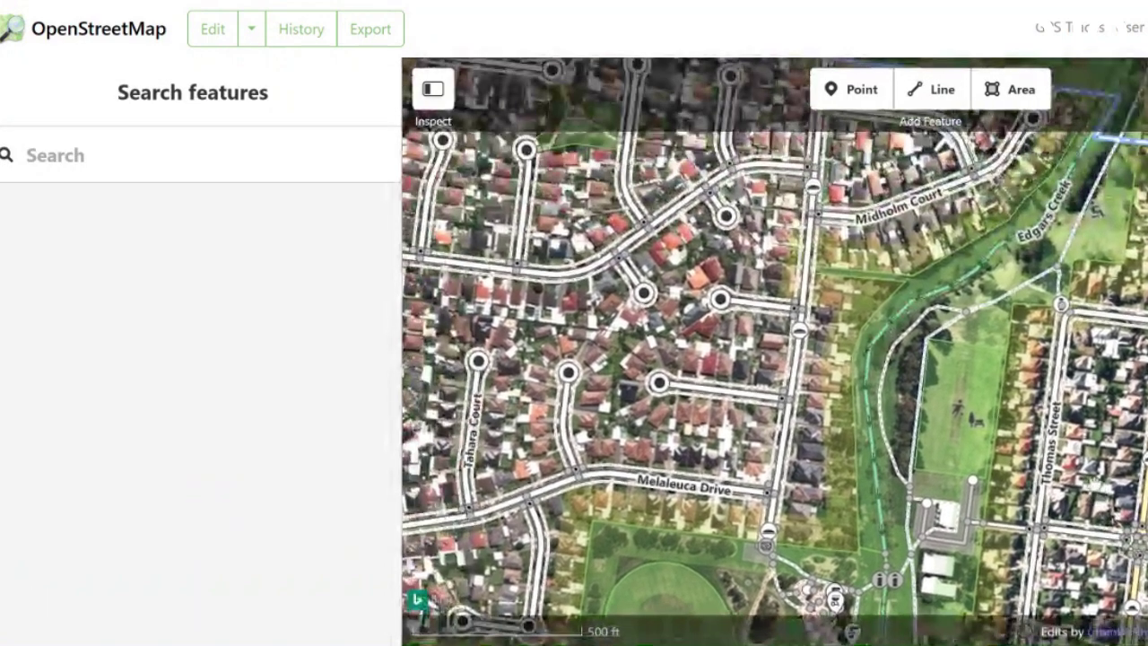
pyautogui.click(1107, 112)
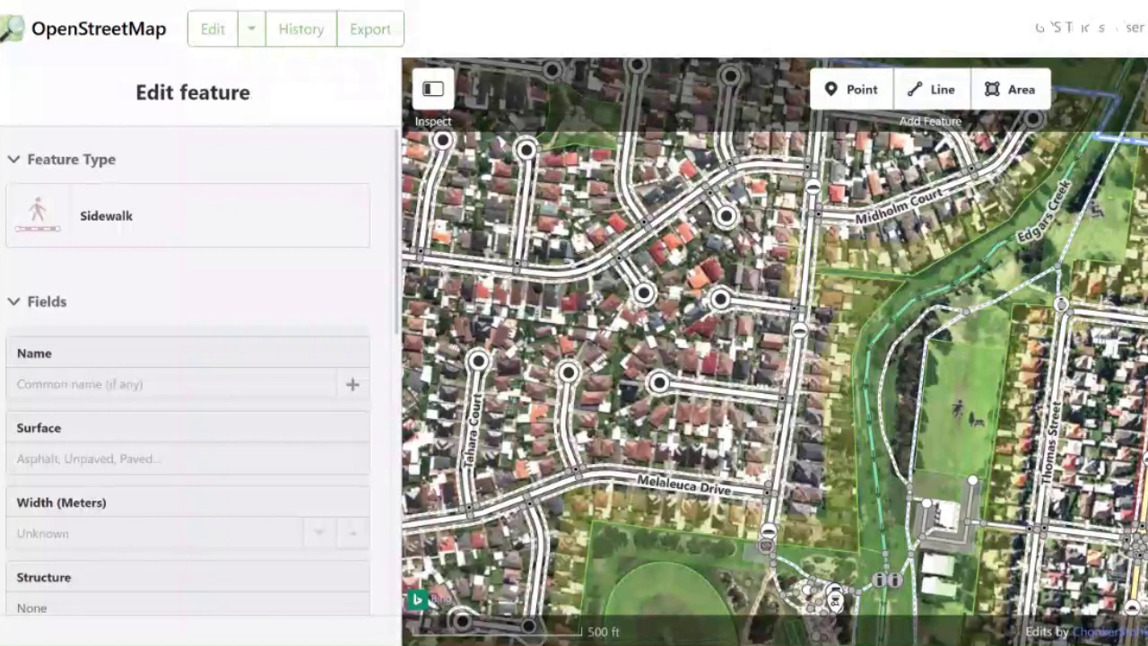
pyautogui.press('Escape')
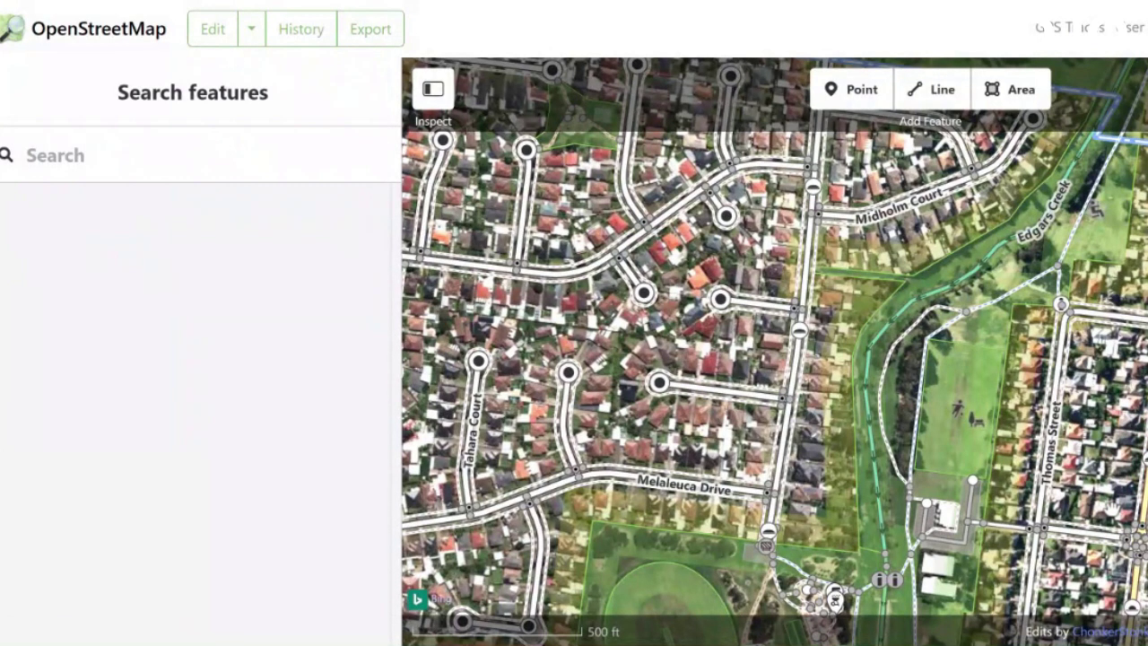
pyautogui.moveTo(1112, 507); pyautogui.dragTo(968, 285)
pyautogui.click(971, 286)
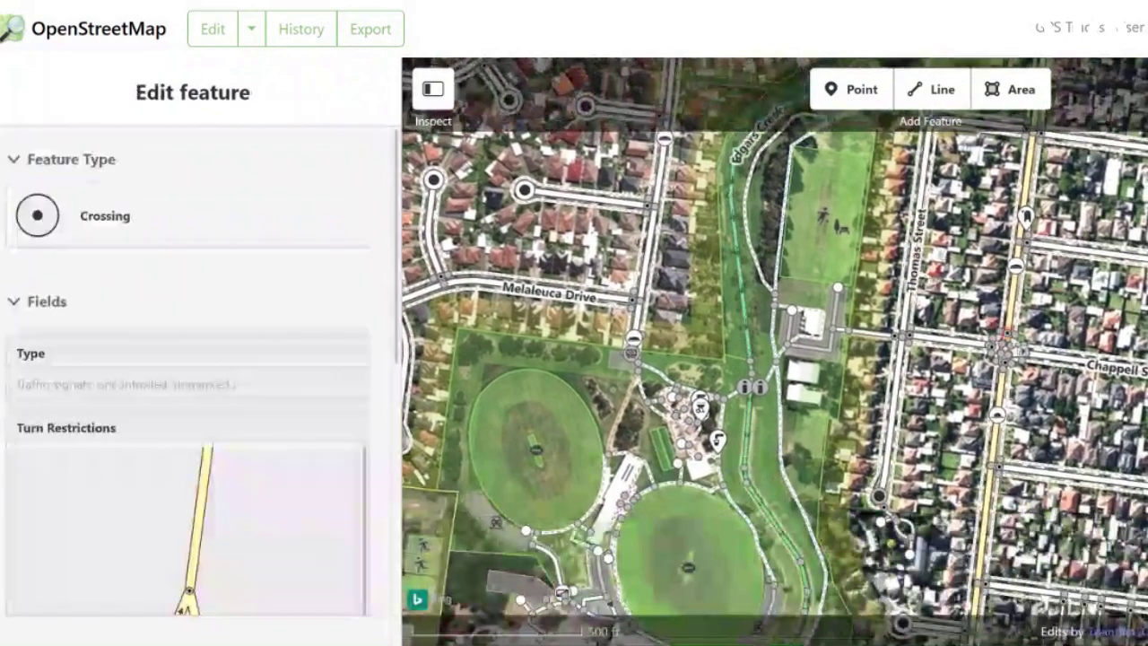
# Zoom in and centre the view on the solar-panelled house near Mount View Road.
pyautogui.scroll(3, 972, 285)
pyautogui.scroll(1, 995, 357)
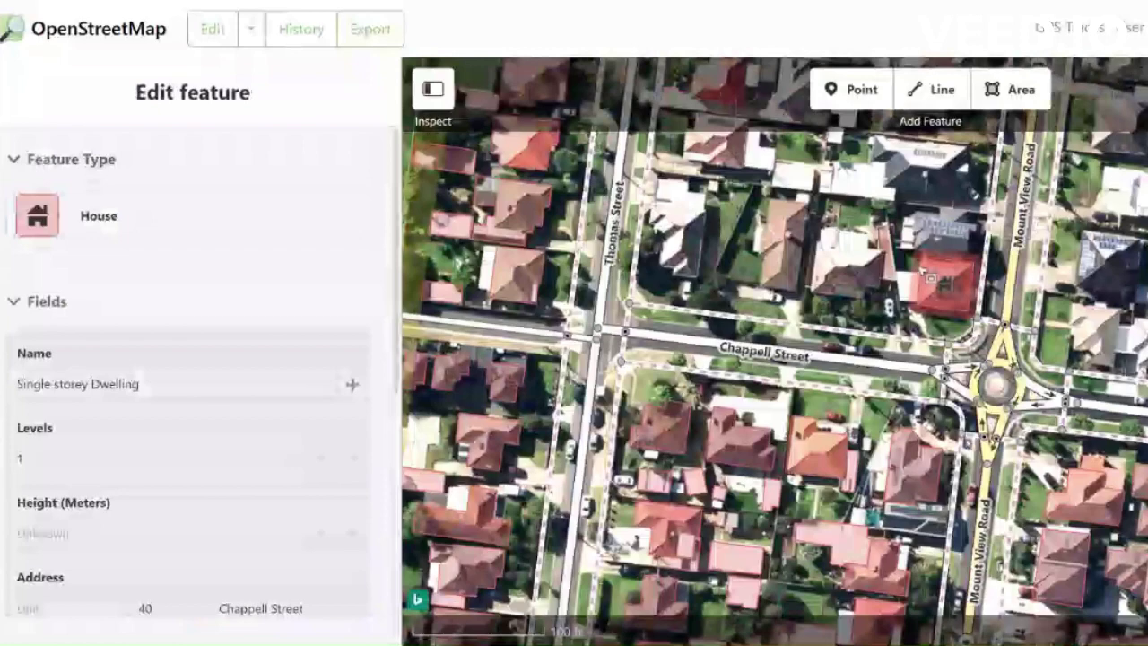
pyautogui.moveTo(785, 213); pyautogui.dragTo(816, 278)
pyautogui.scroll(5, 996, 269)
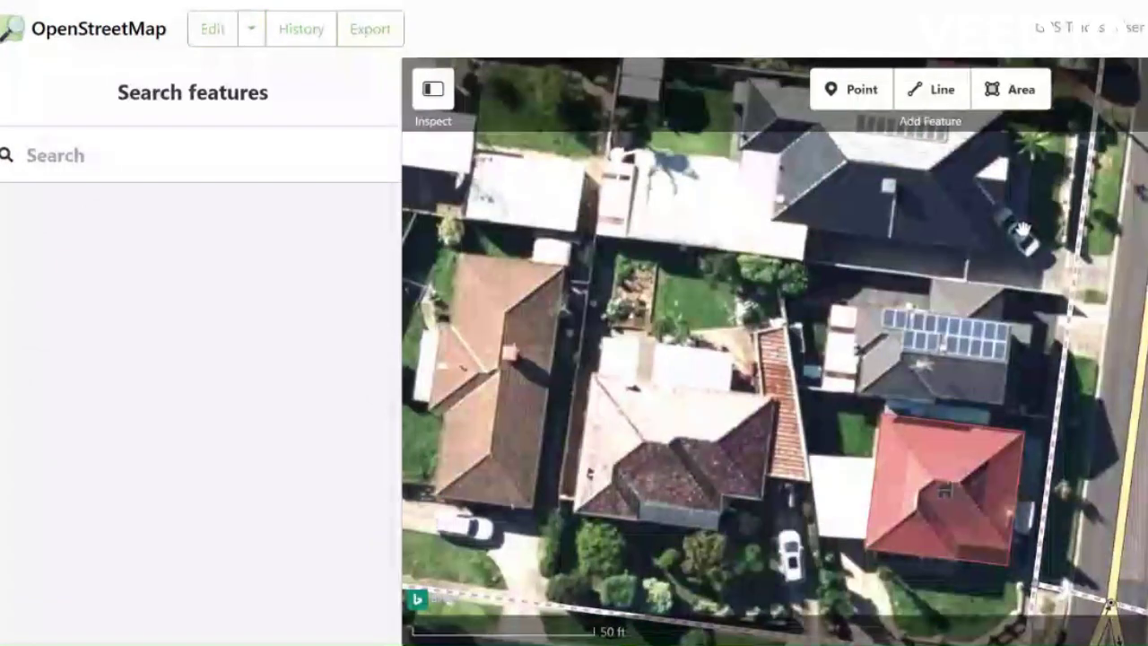
pyautogui.moveTo(1020, 231); pyautogui.dragTo(984, 247)
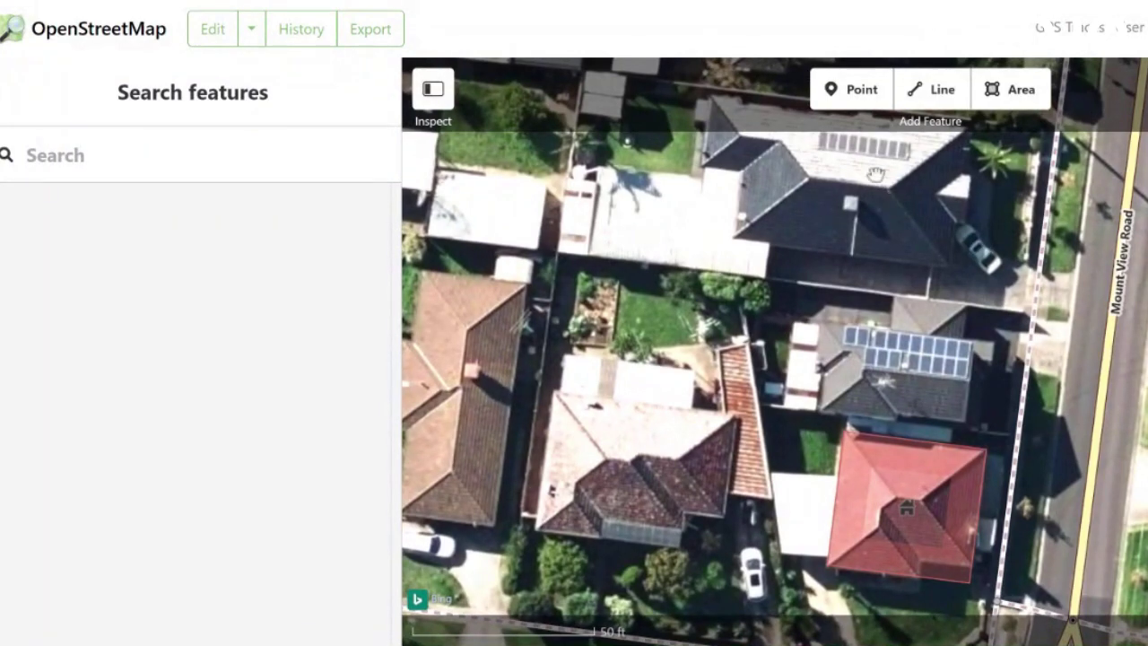
pyautogui.moveTo(919, 252); pyautogui.dragTo(1013, 319)
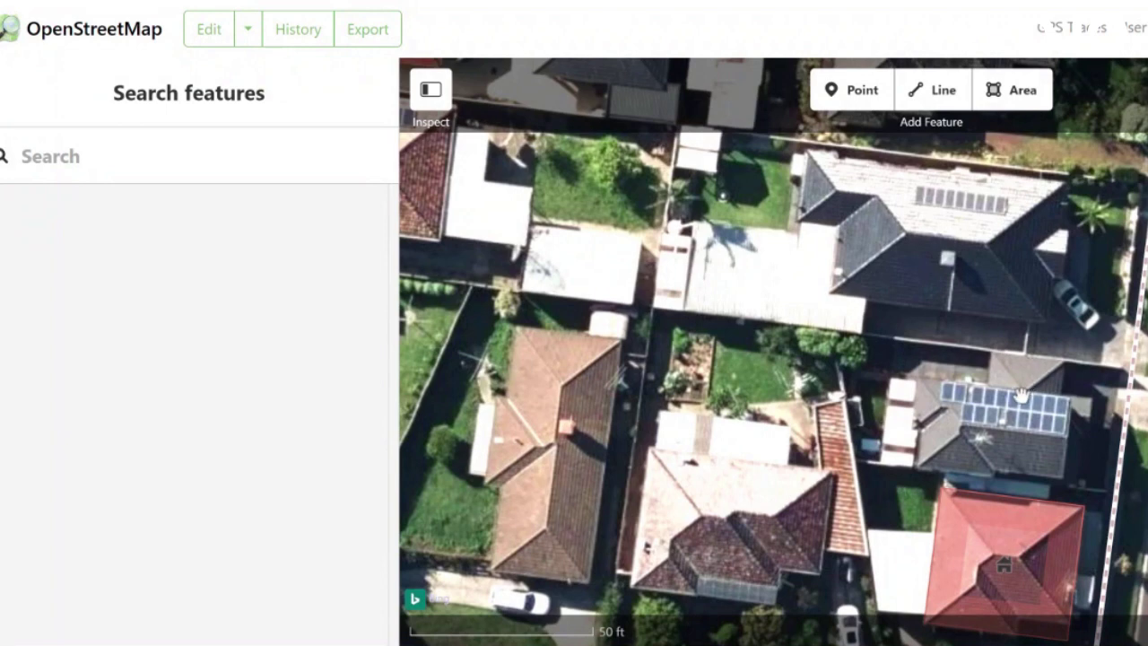
# Cycle through the Area, Point and Line drawing tools, ending on the Area tool.
pyautogui.click(1036, 93)
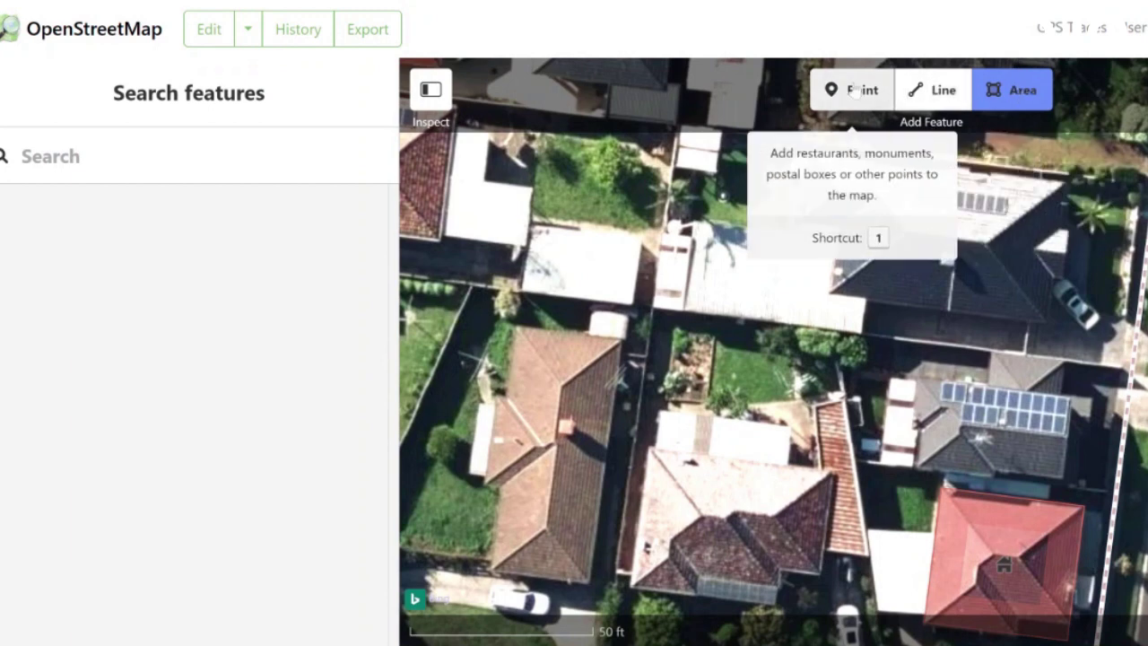
pyautogui.click(856, 91)
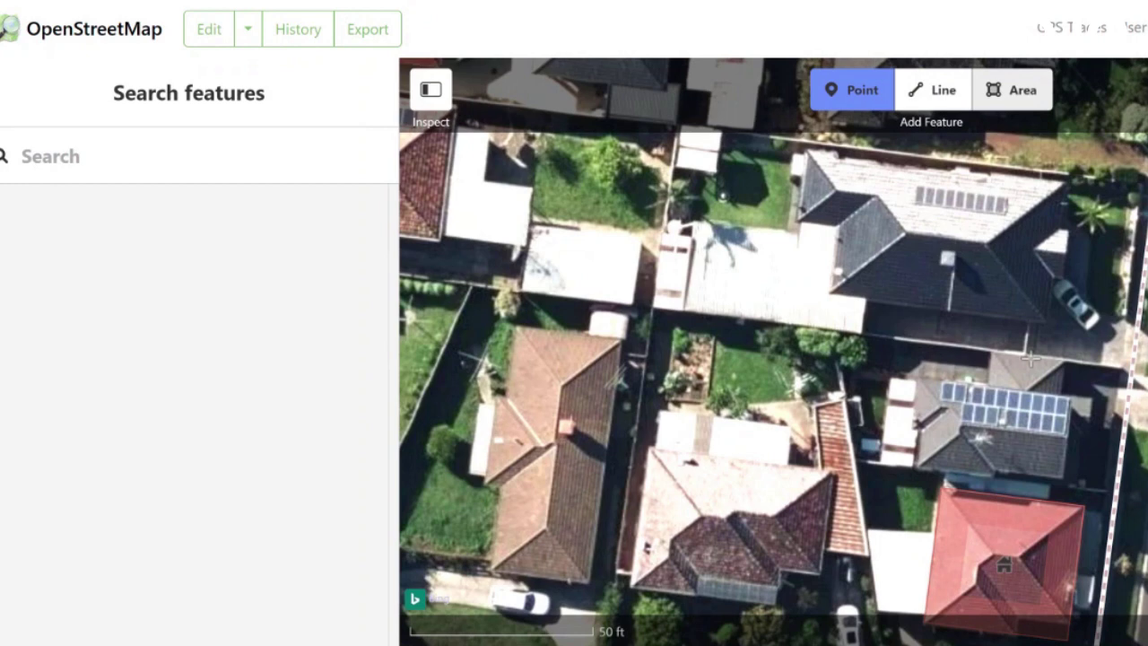
pyautogui.press('2')
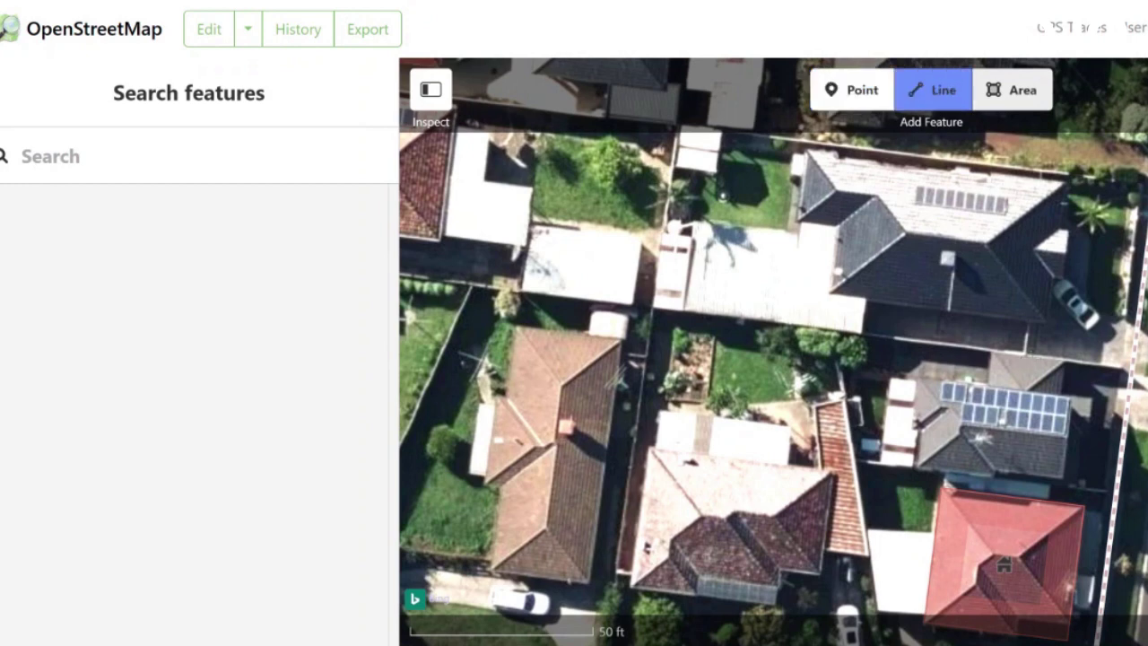
pyautogui.press('3')
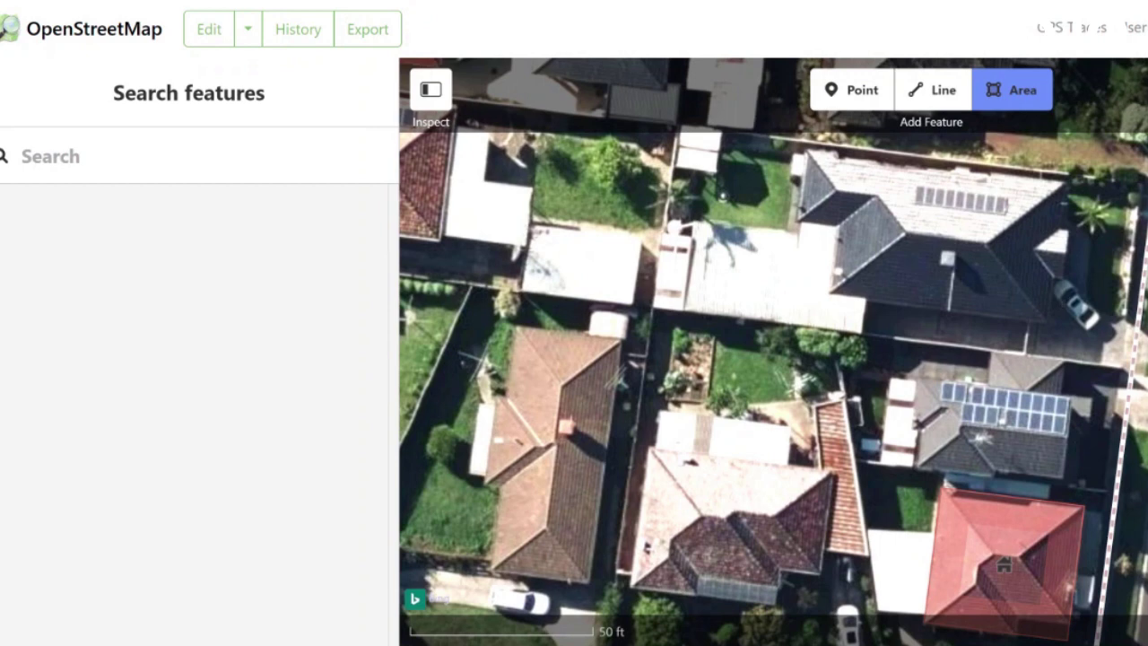
# Trace the solar-panelled house's outline as a new area and cancel the stray extra area.
pyautogui.click(888, 369)
pyautogui.click(989, 351)
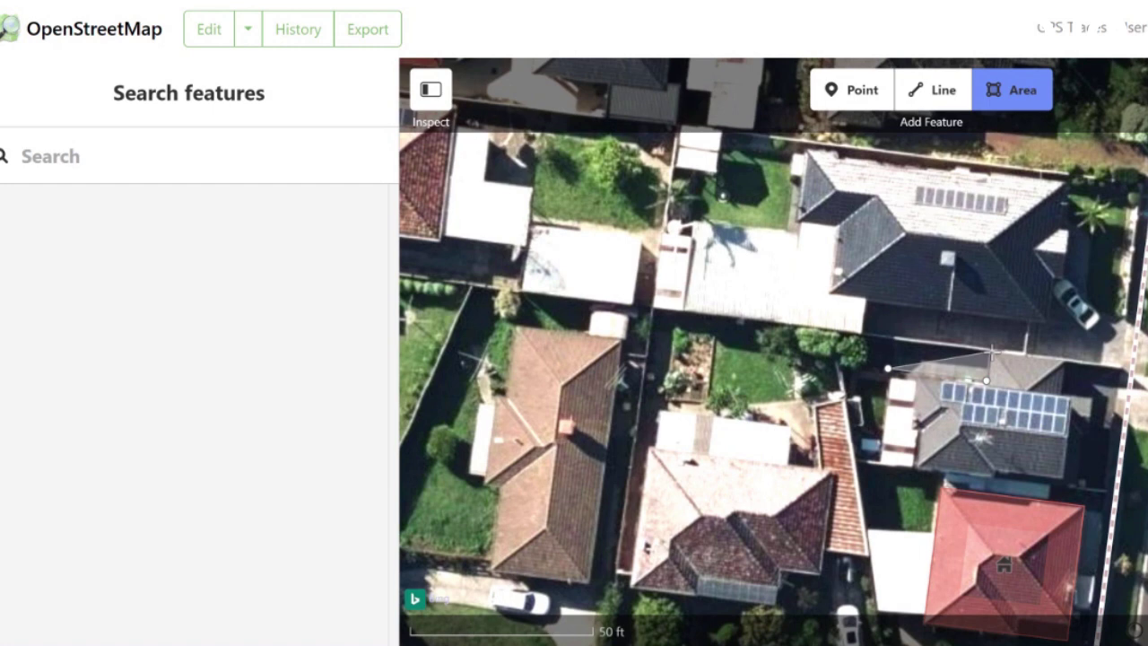
pyautogui.click(1076, 363)
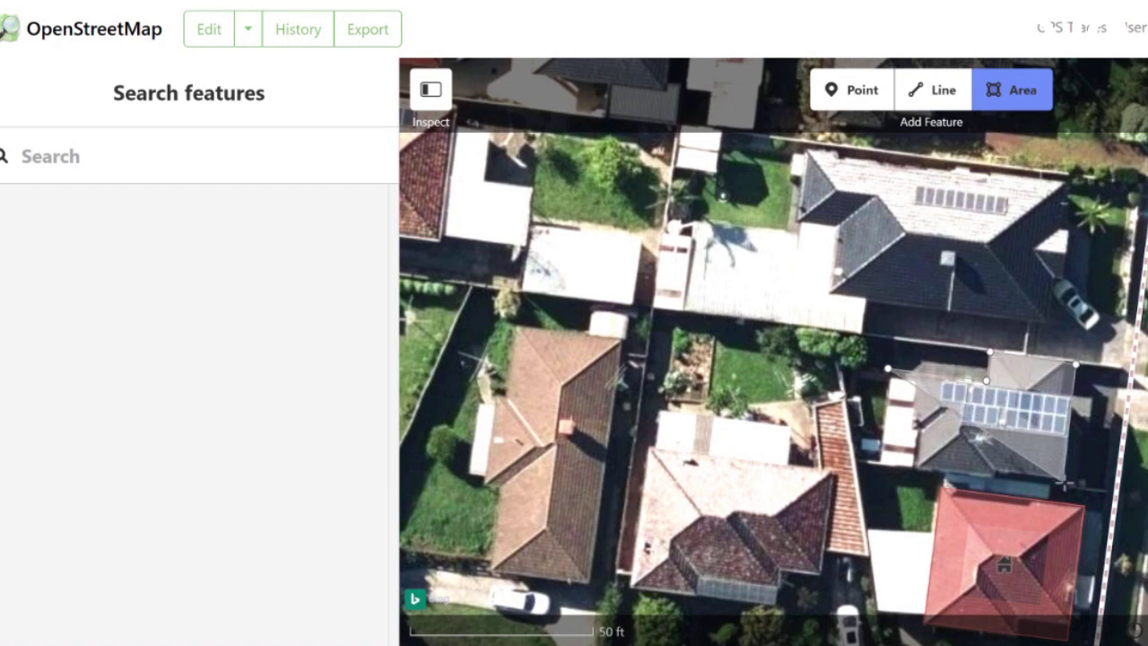
pyautogui.click(1062, 481)
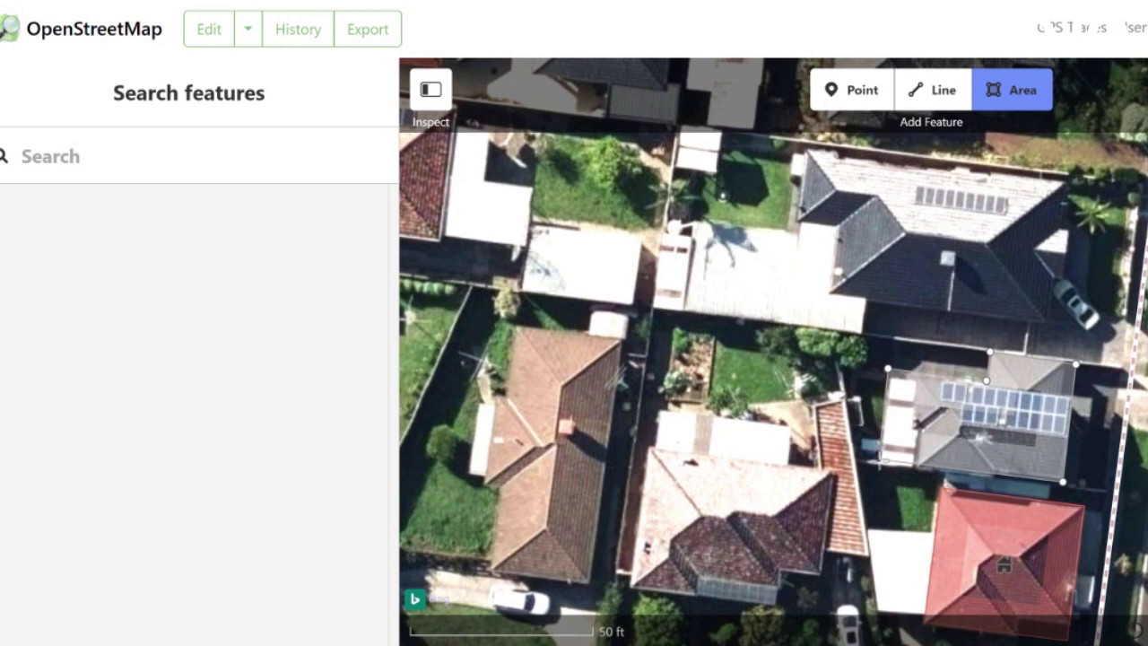
pyautogui.click(879, 459)
pyautogui.click(879, 459)
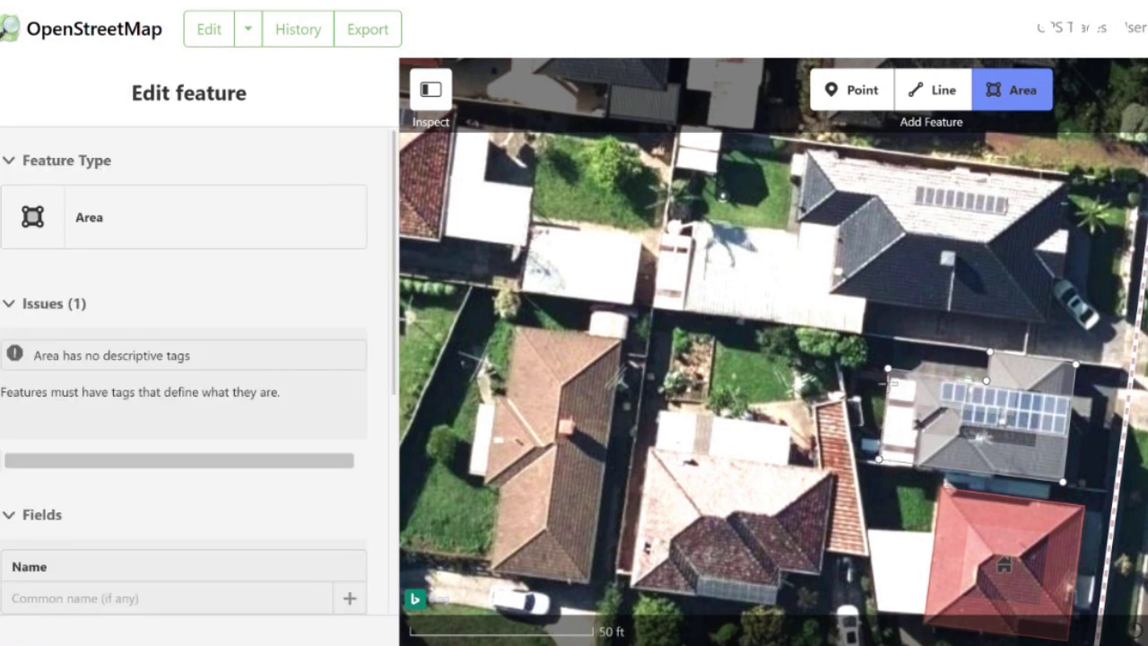
pyautogui.click(887, 369)
pyautogui.click(879, 458)
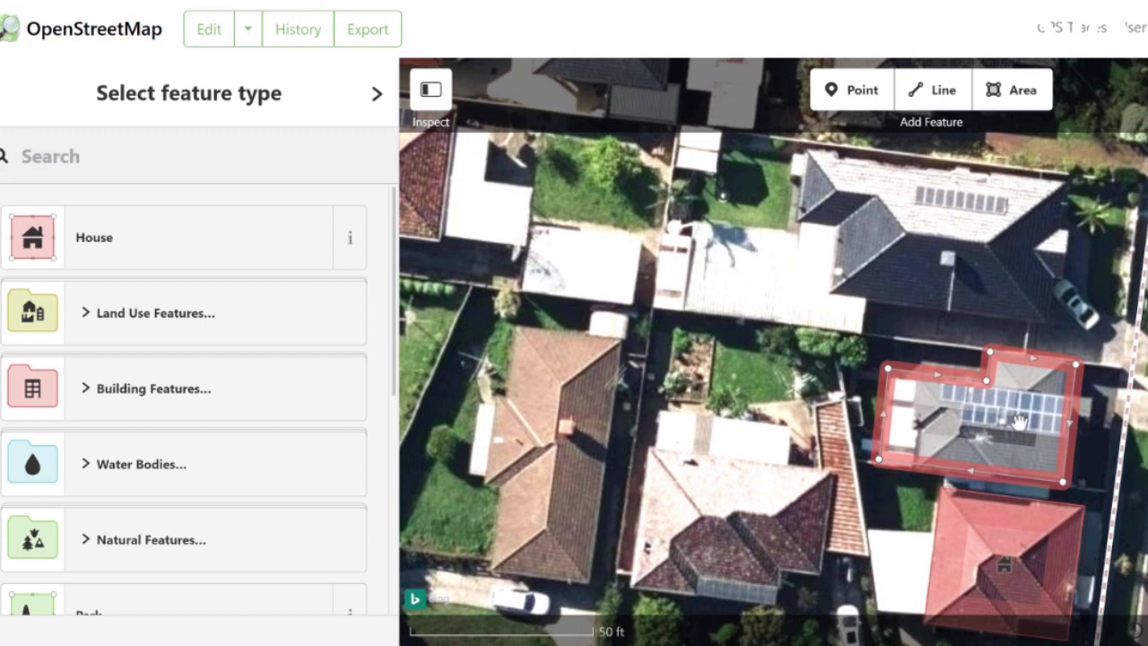
pyautogui.press('Escape')
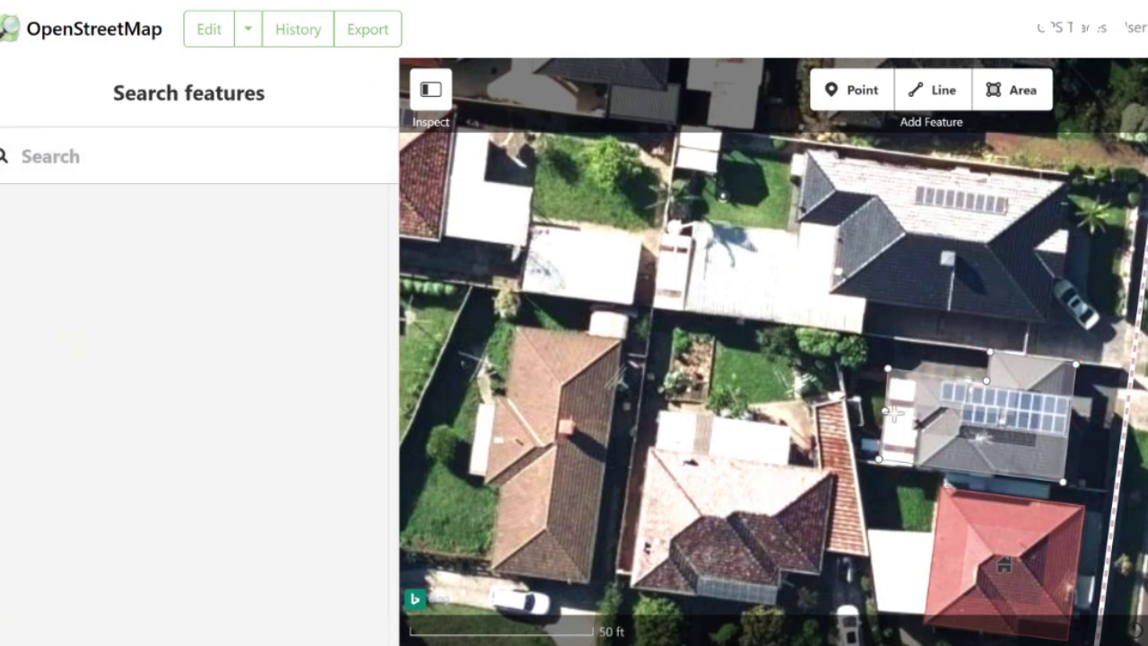
# Reselect the house outline and square its corners from the edit menu.
pyautogui.click(904, 411)
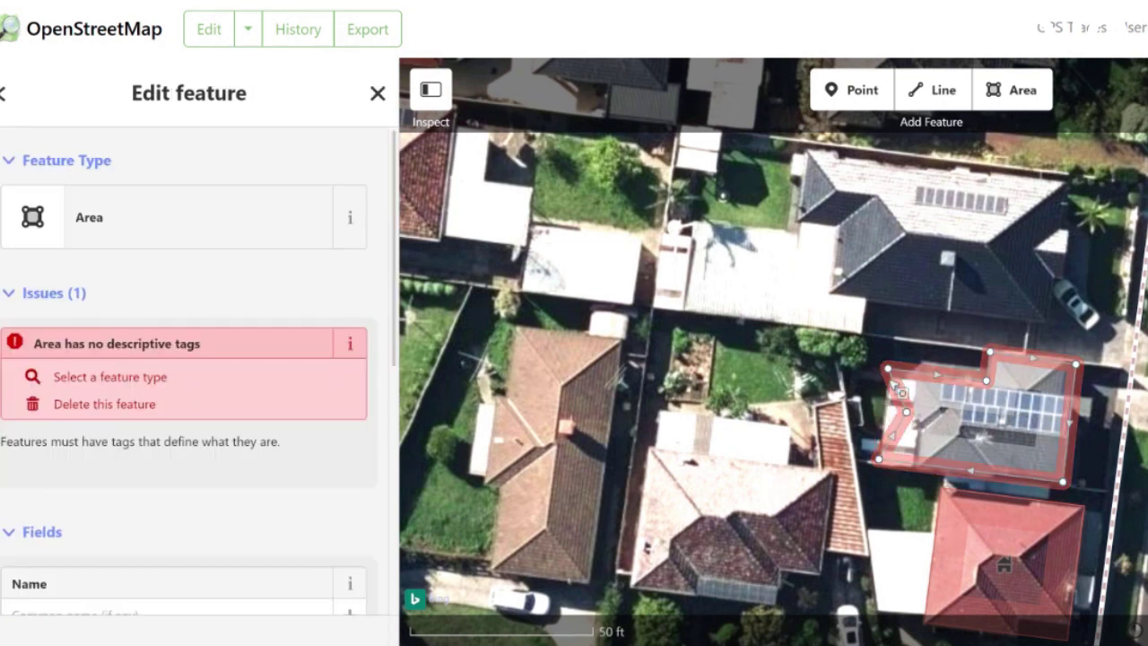
pyautogui.press('Escape')
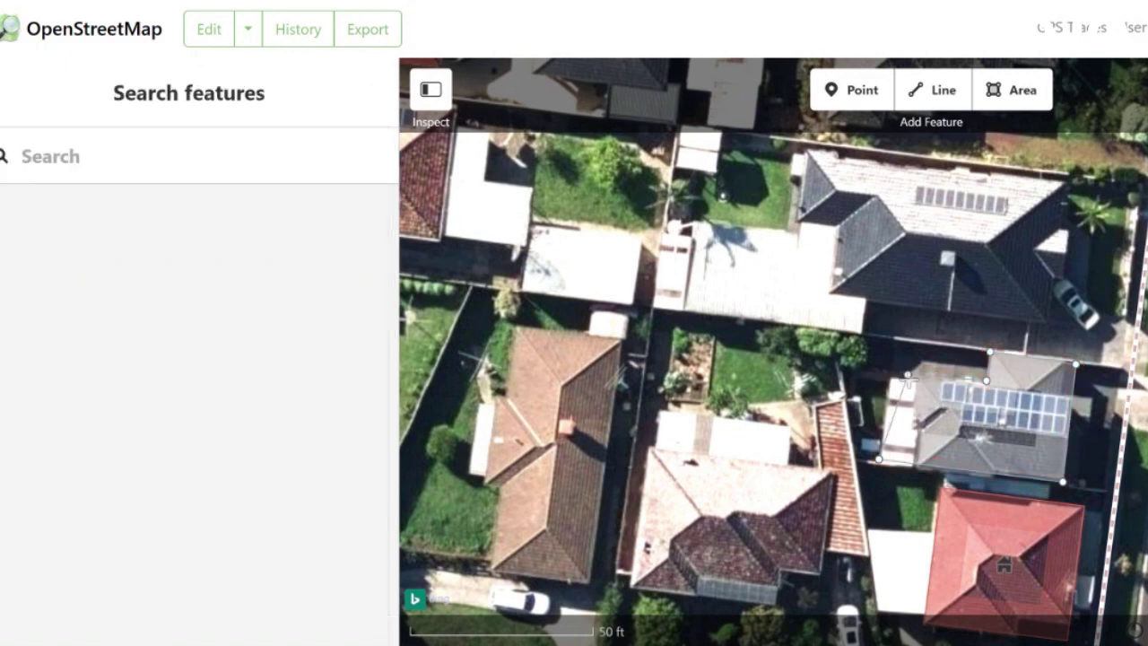
pyautogui.click(907, 440)
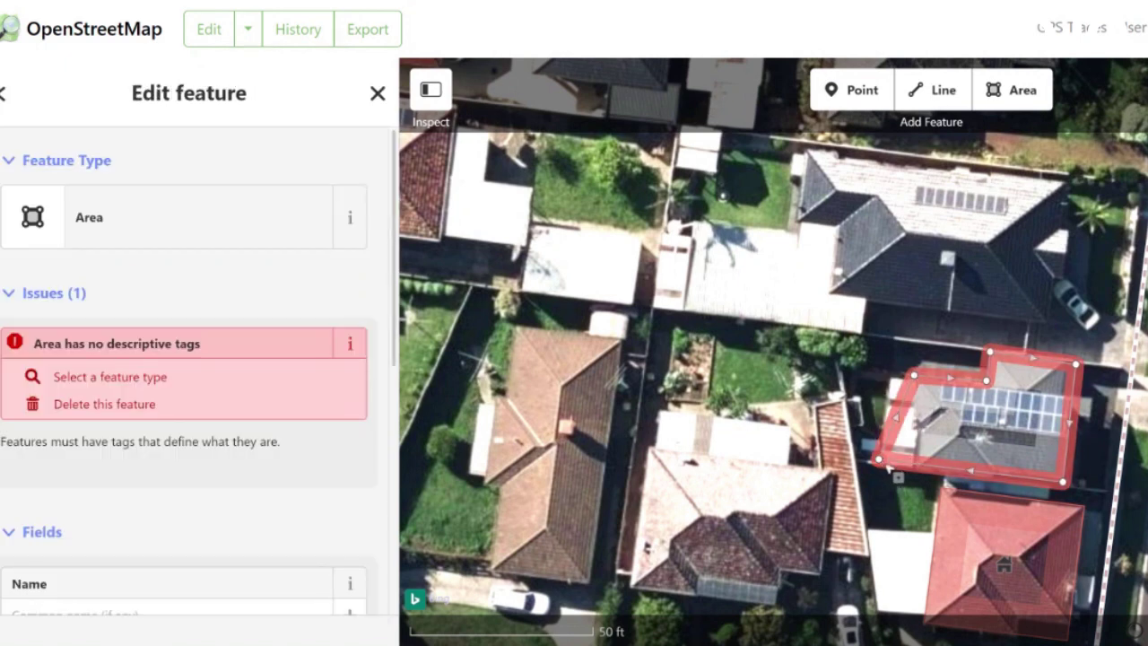
pyautogui.press('Escape')
pyautogui.click(907, 439)
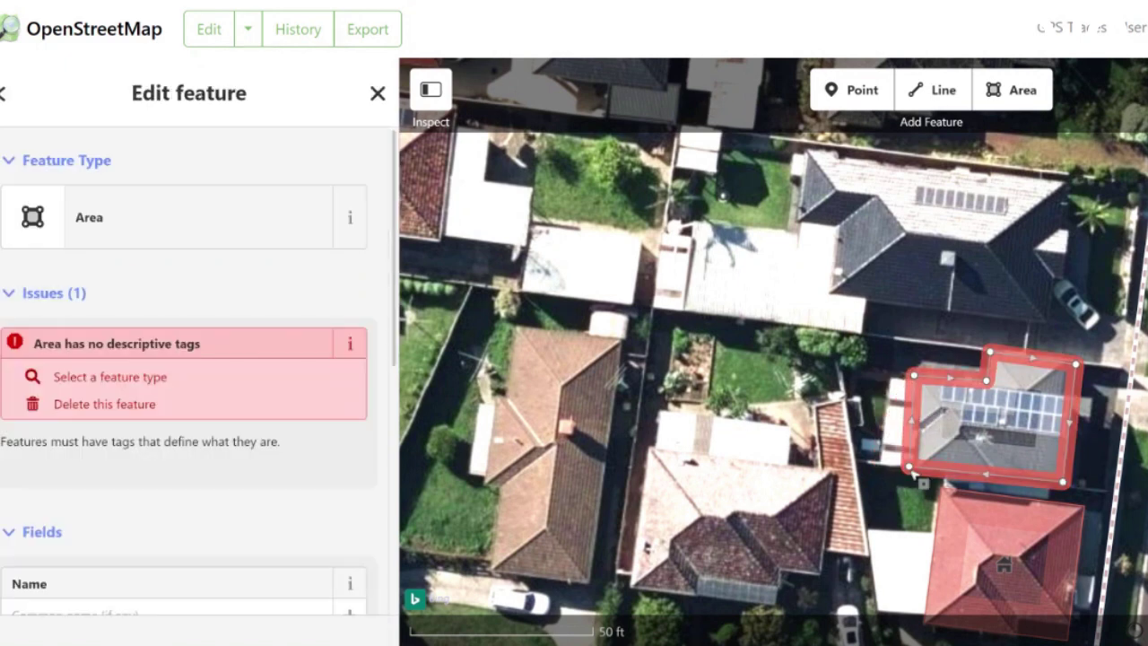
pyautogui.rightClick(1066, 443)
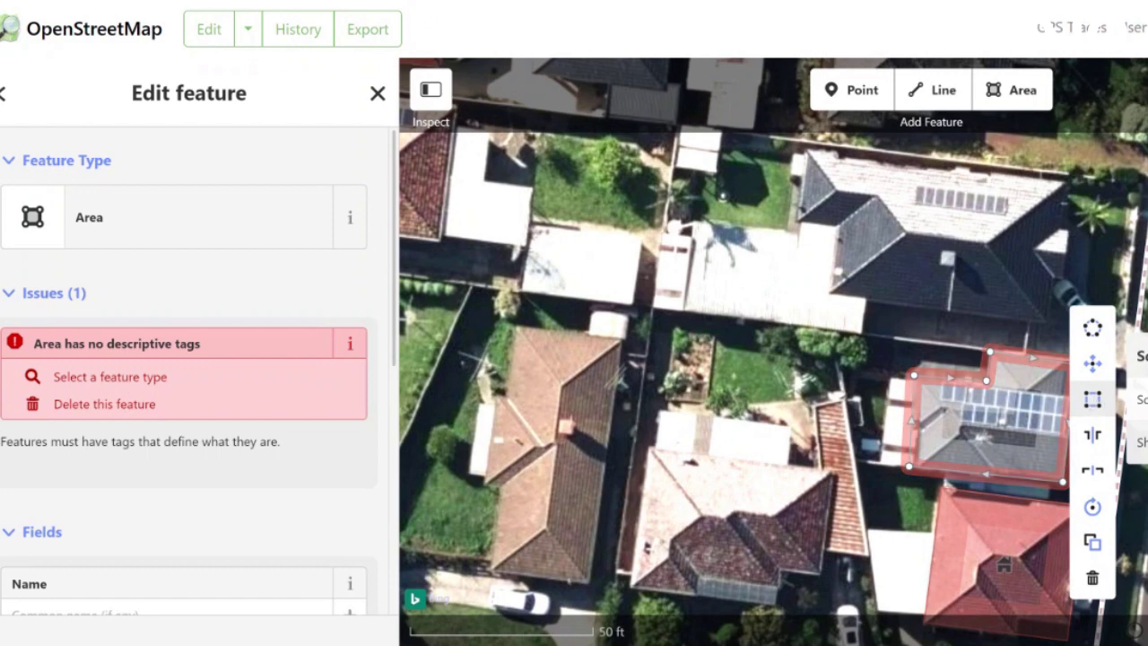
pyautogui.click(1092, 398)
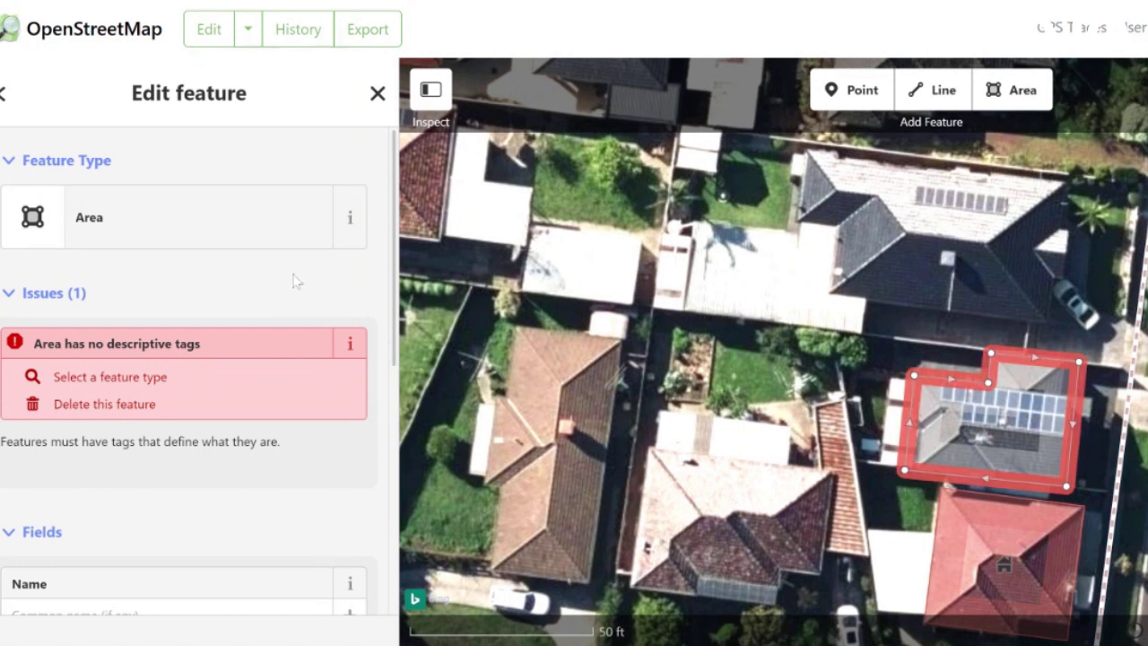
# Make the area a House named 'Single storey Dwelling' with Levels set to 1.
pyautogui.click(313, 226)
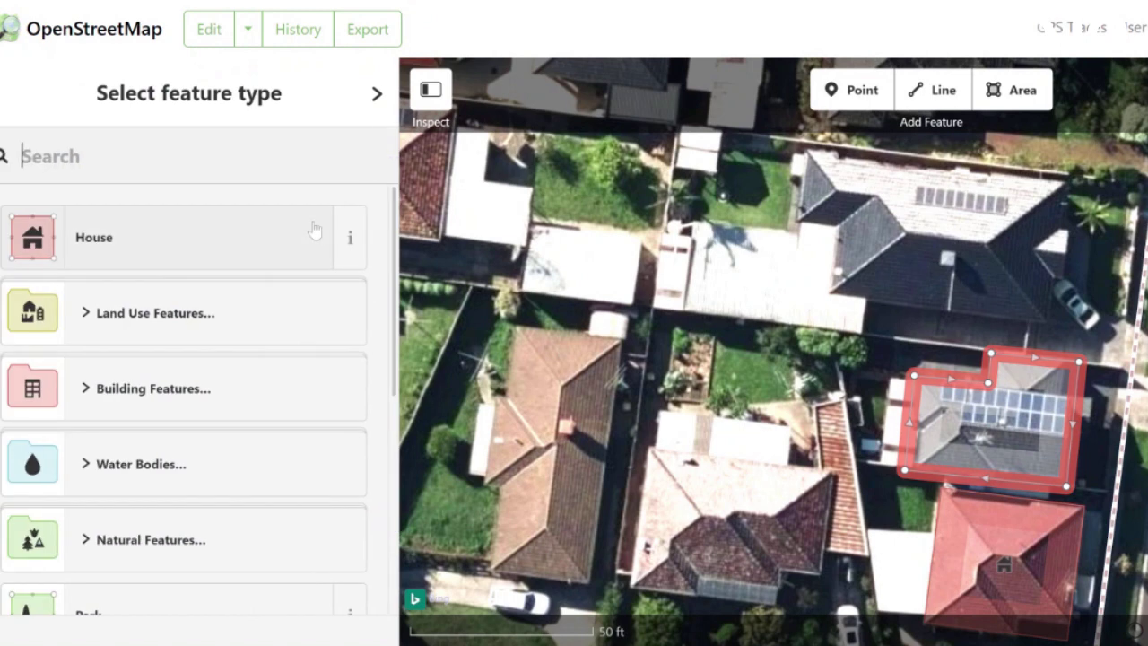
pyautogui.click(250, 230)
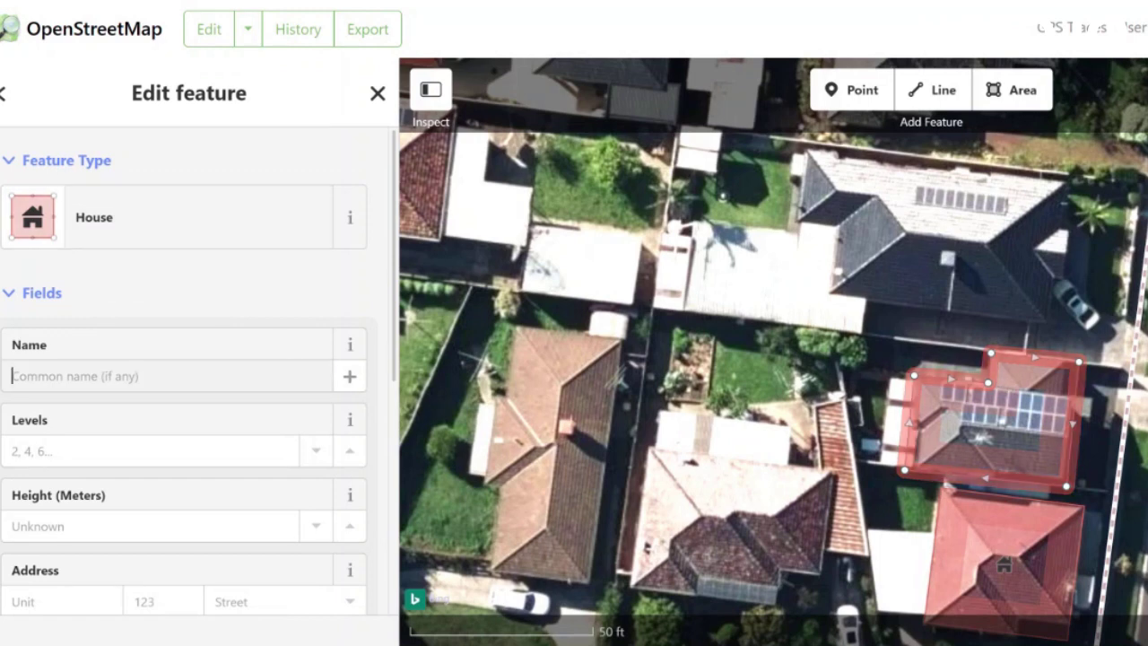
pyautogui.write('Sing')
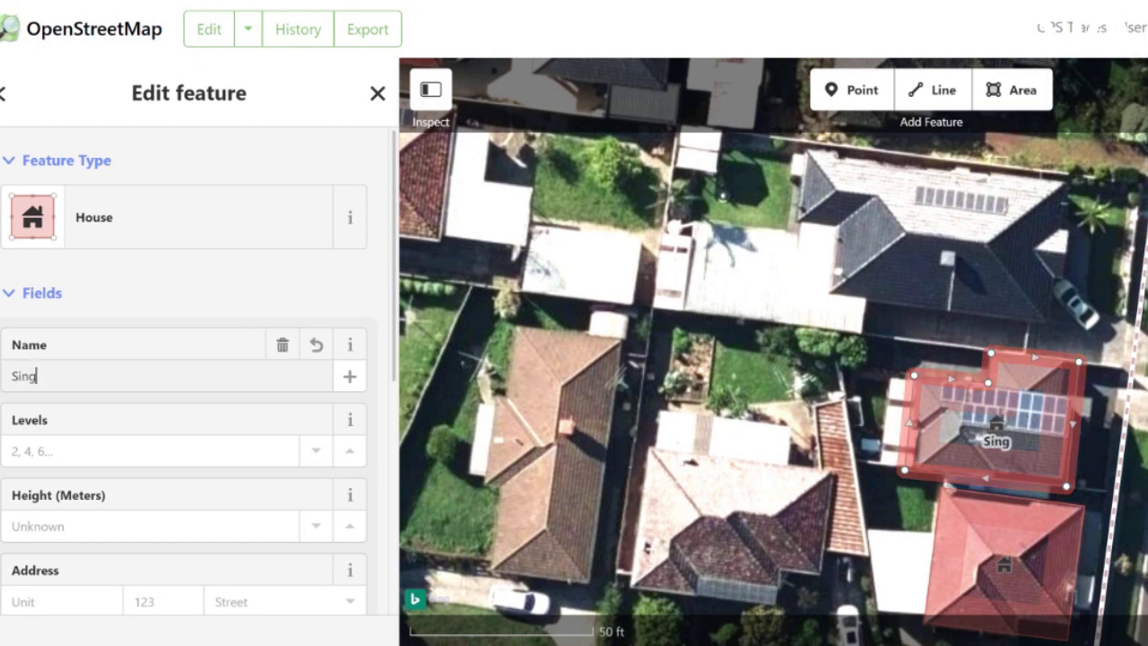
pyautogui.write('le storey')
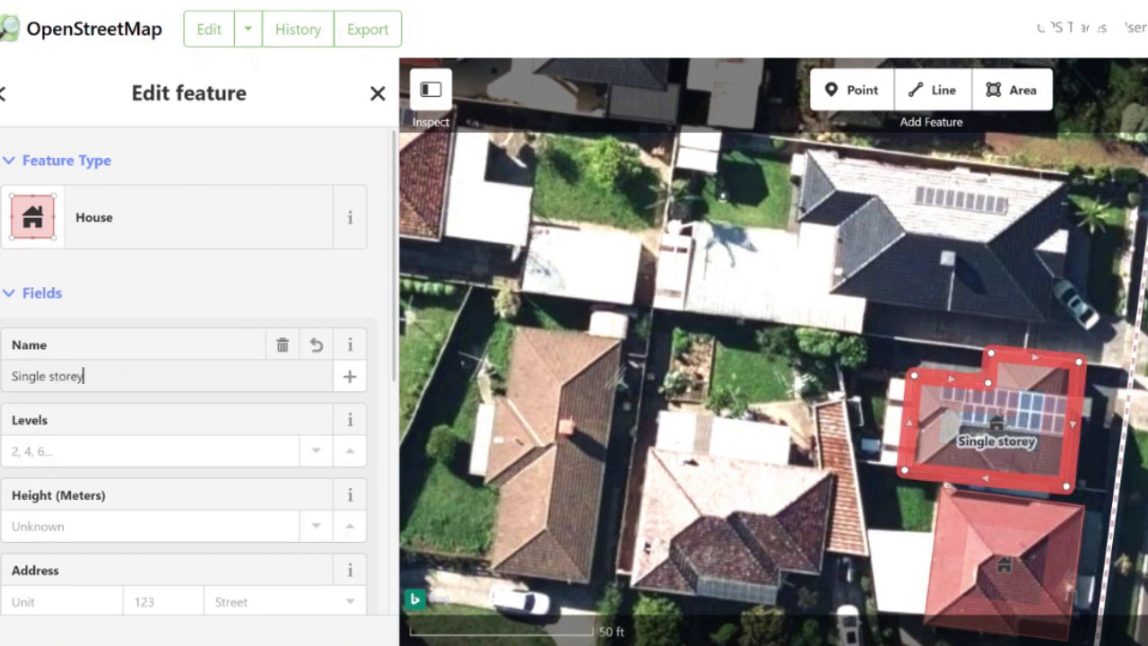
pyautogui.write(' Dwelling')
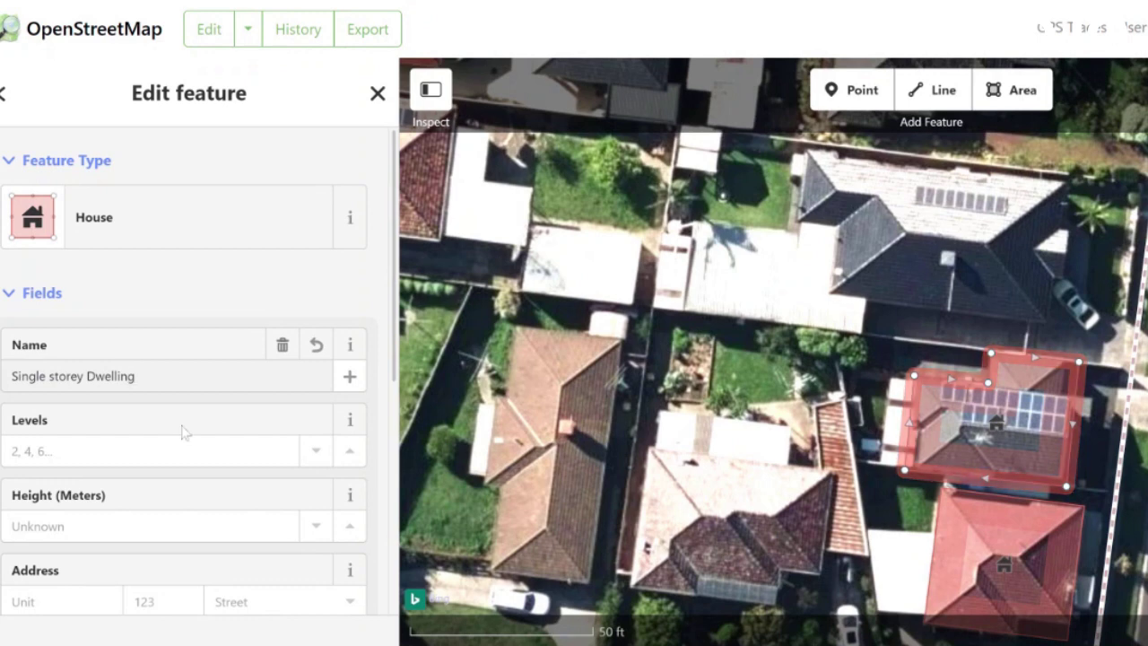
pyautogui.click(153, 450)
pyautogui.write('1')
pyautogui.scroll(-2, 139, 417)
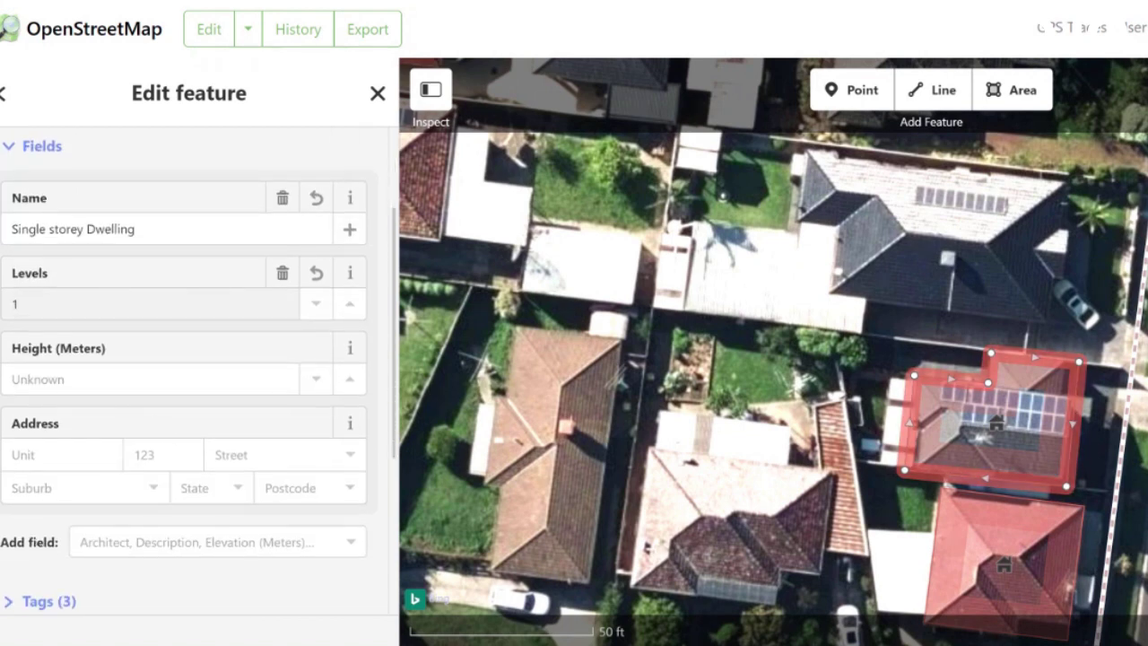
pyautogui.scroll(-2, 188, 359)
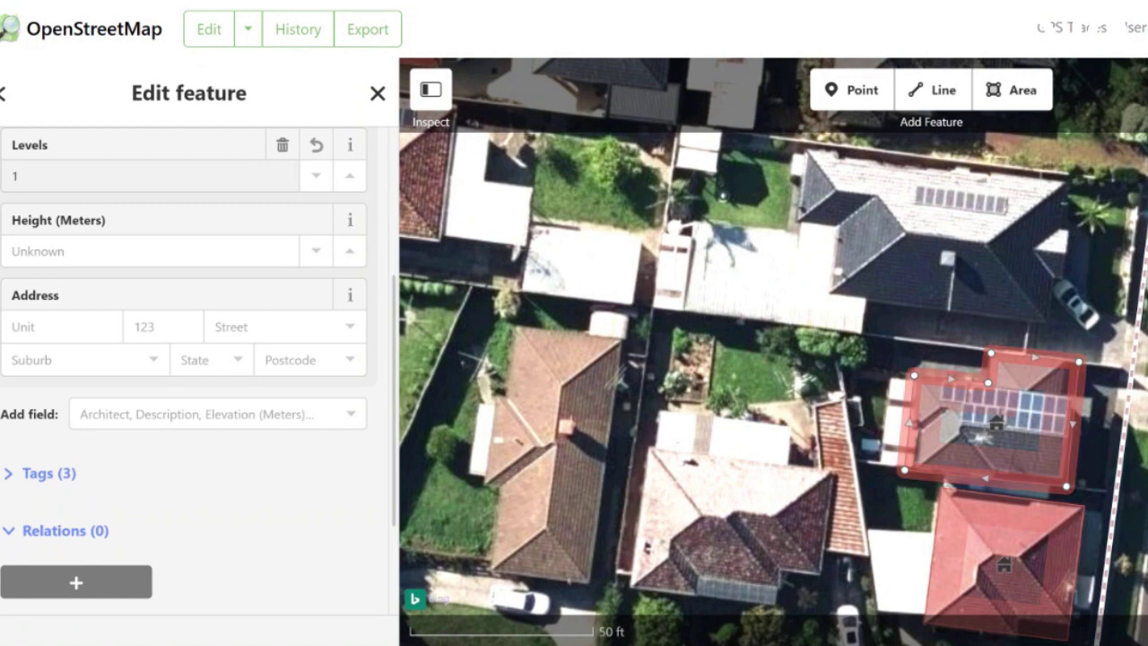
pyautogui.click(164, 326)
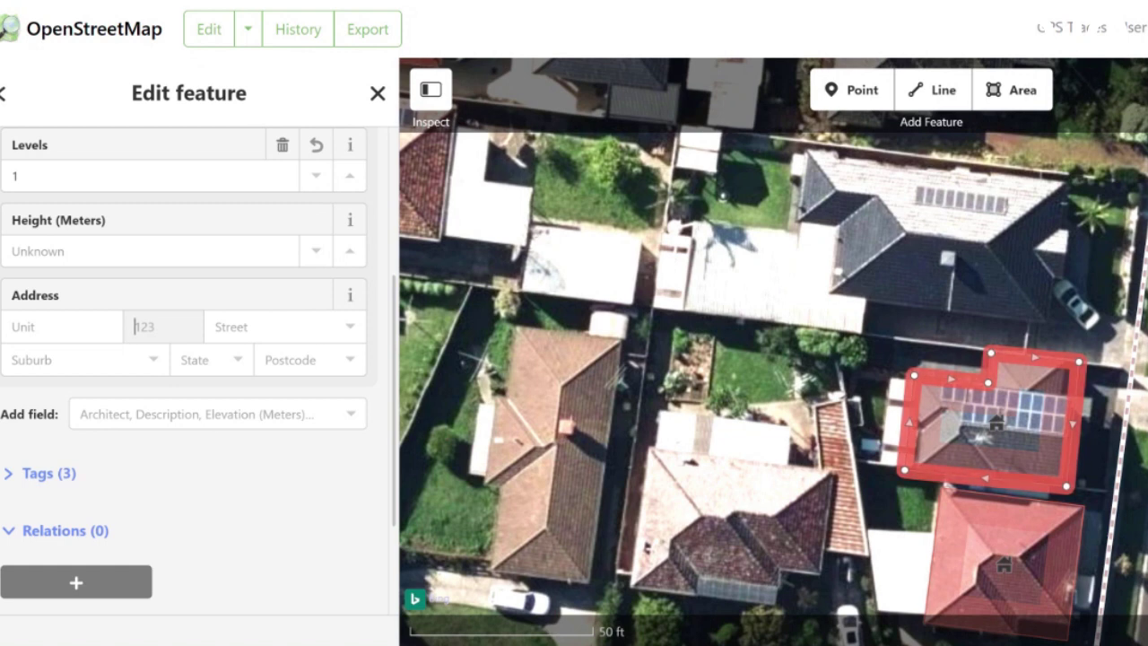
pyautogui.write('40a')
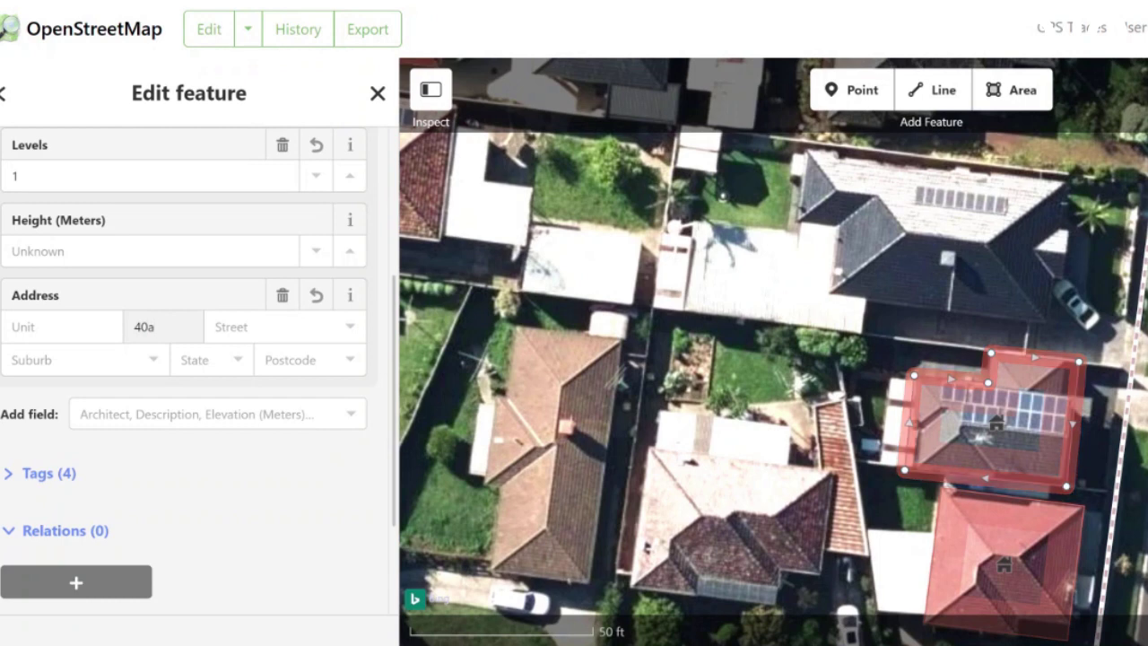
pyautogui.click(216, 326)
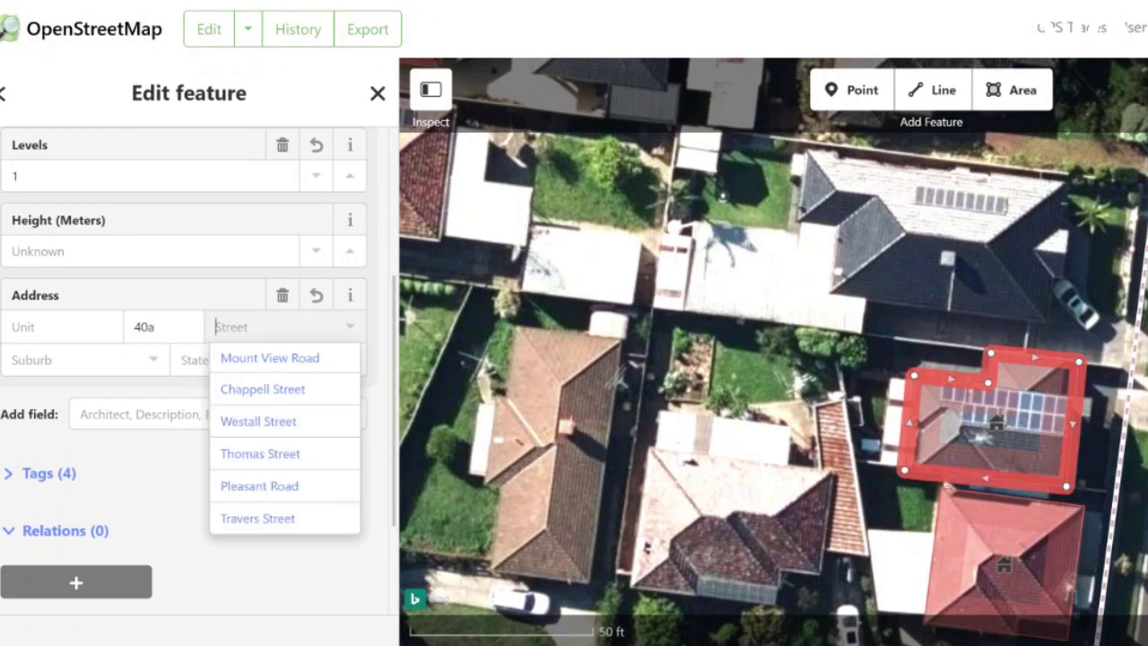
pyautogui.click(278, 364)
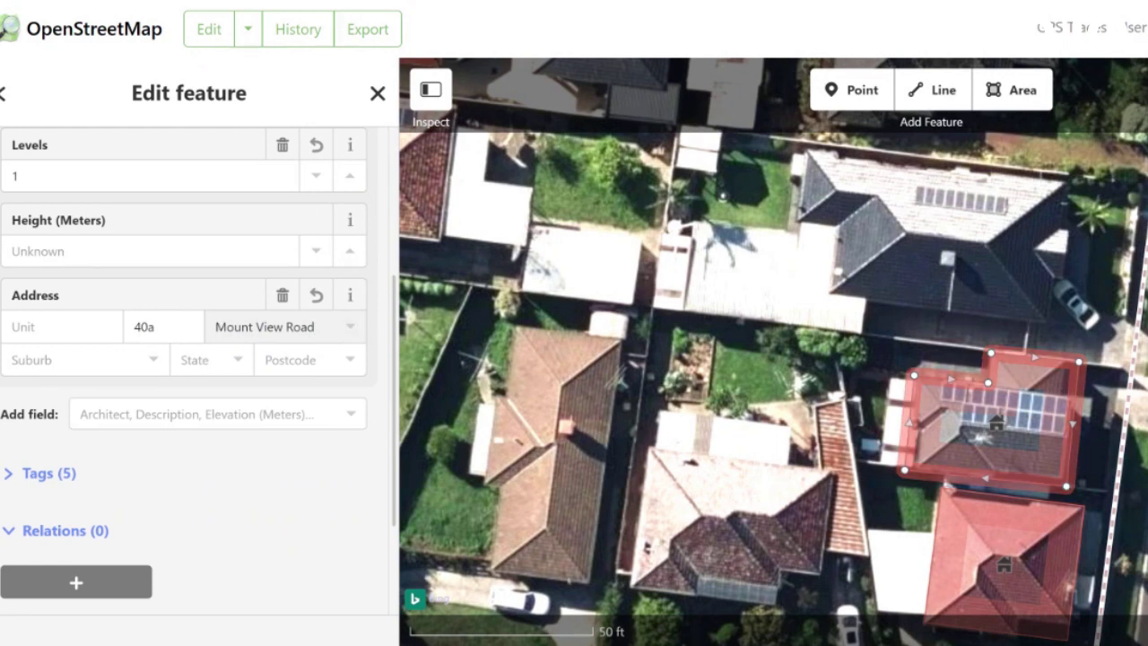
pyautogui.click(142, 363)
pyautogui.click(126, 389)
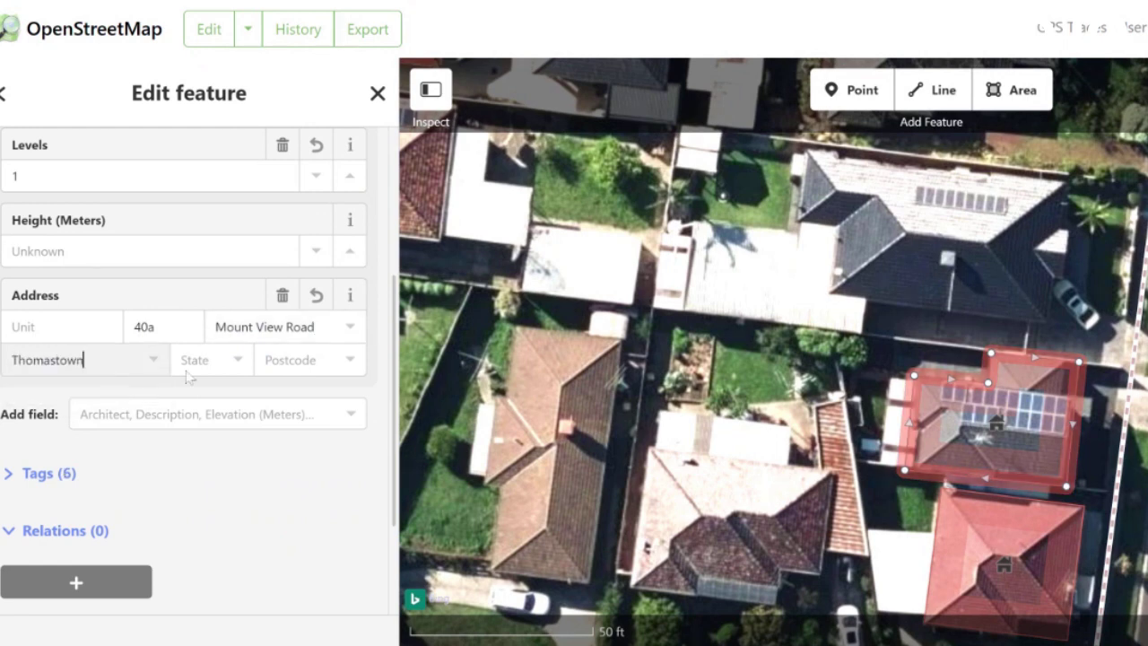
pyautogui.click(242, 368)
pyautogui.click(206, 389)
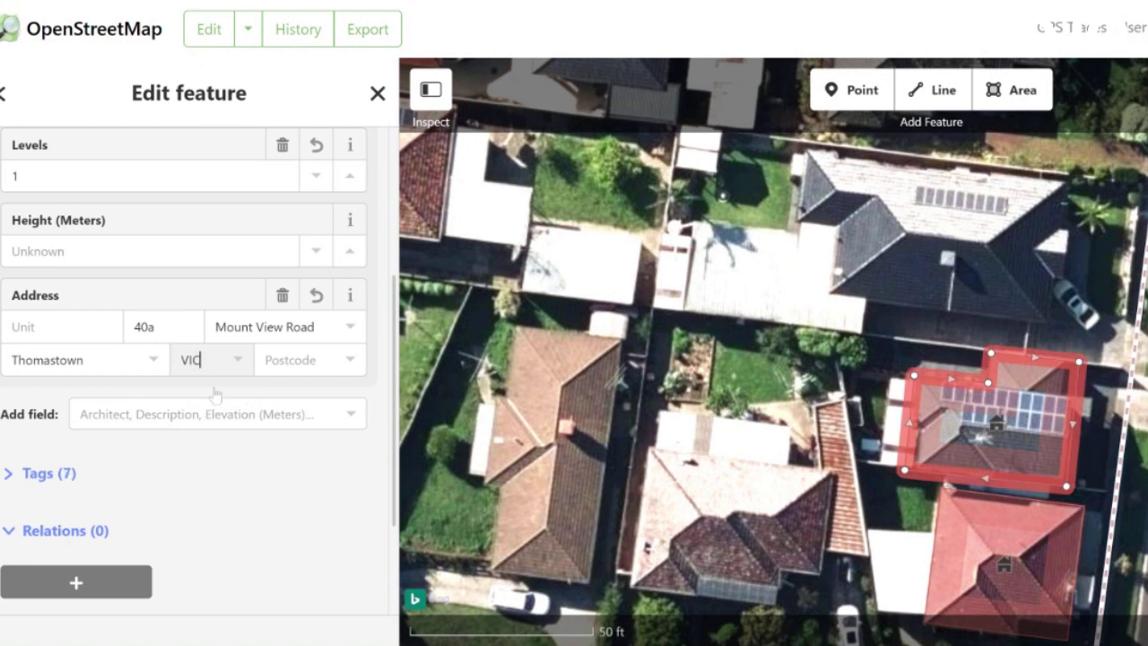
pyautogui.press('Tab')
pyautogui.click(319, 389)
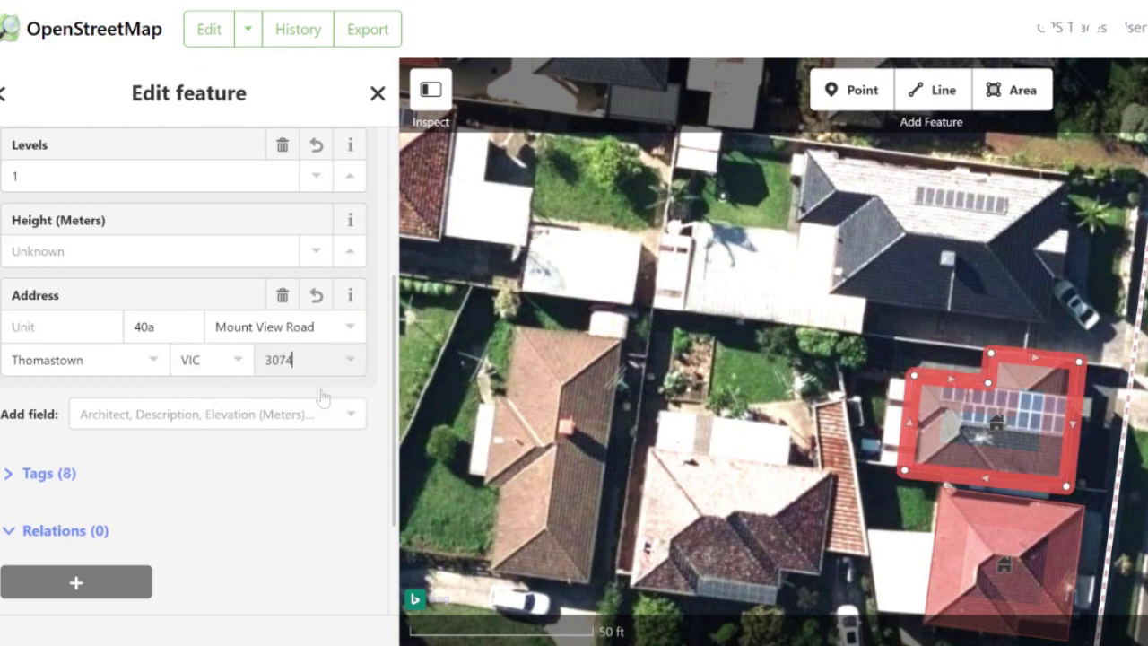
pyautogui.click(307, 482)
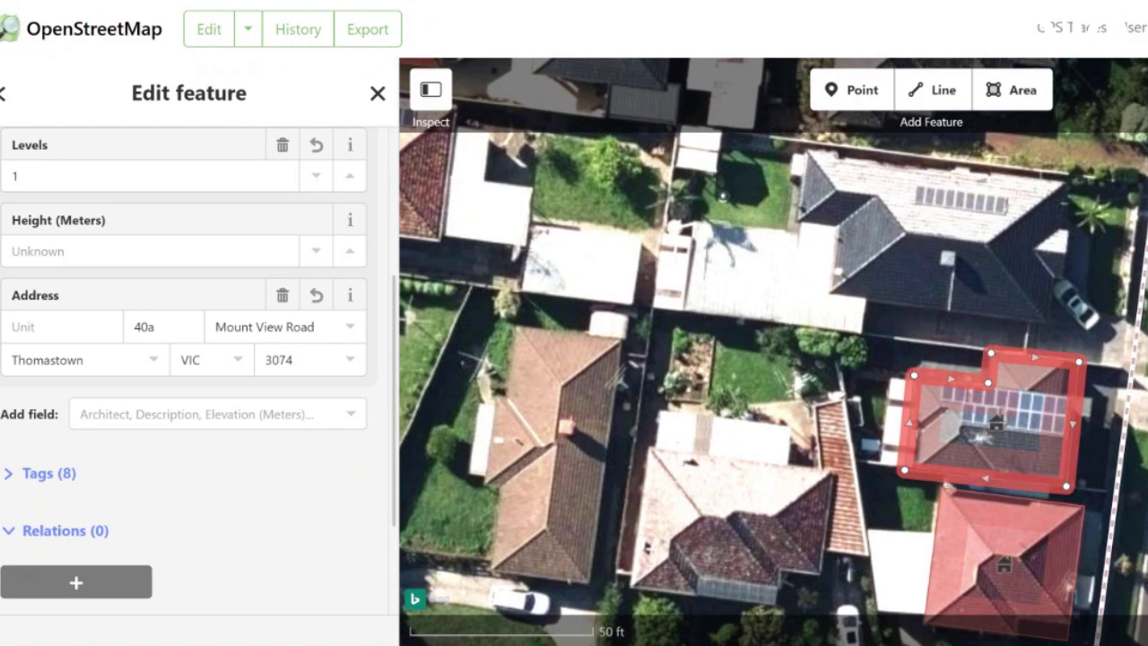
pyautogui.scroll(-3, 792, 314)
pyautogui.scroll(-2, 793, 314)
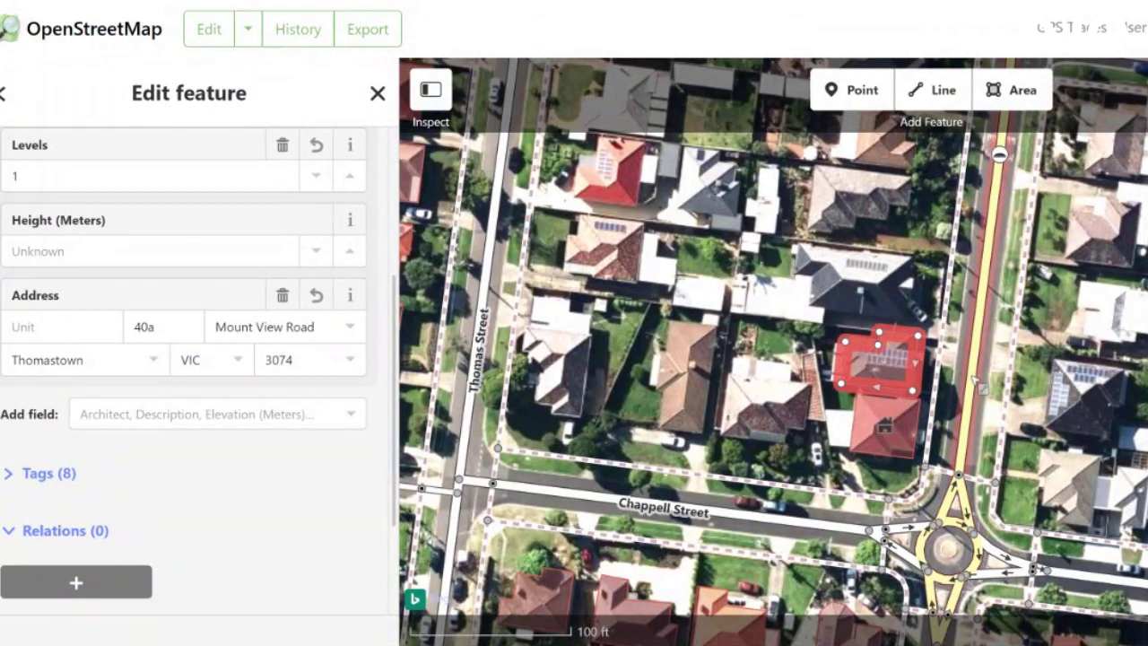
# Select Mount View Road, undo an accidental drag of its end, and open the upload panel.
pyautogui.click(975, 383)
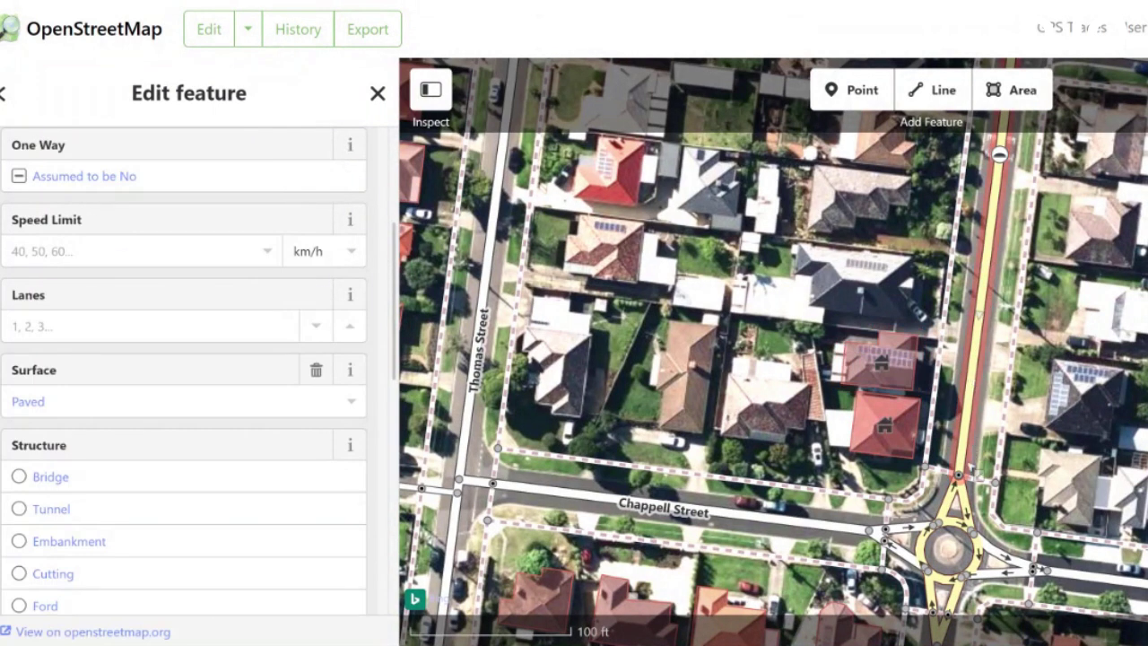
pyautogui.moveTo(958, 475); pyautogui.dragTo(991, 480)
pyautogui.hotkey('ctrl', 'z')
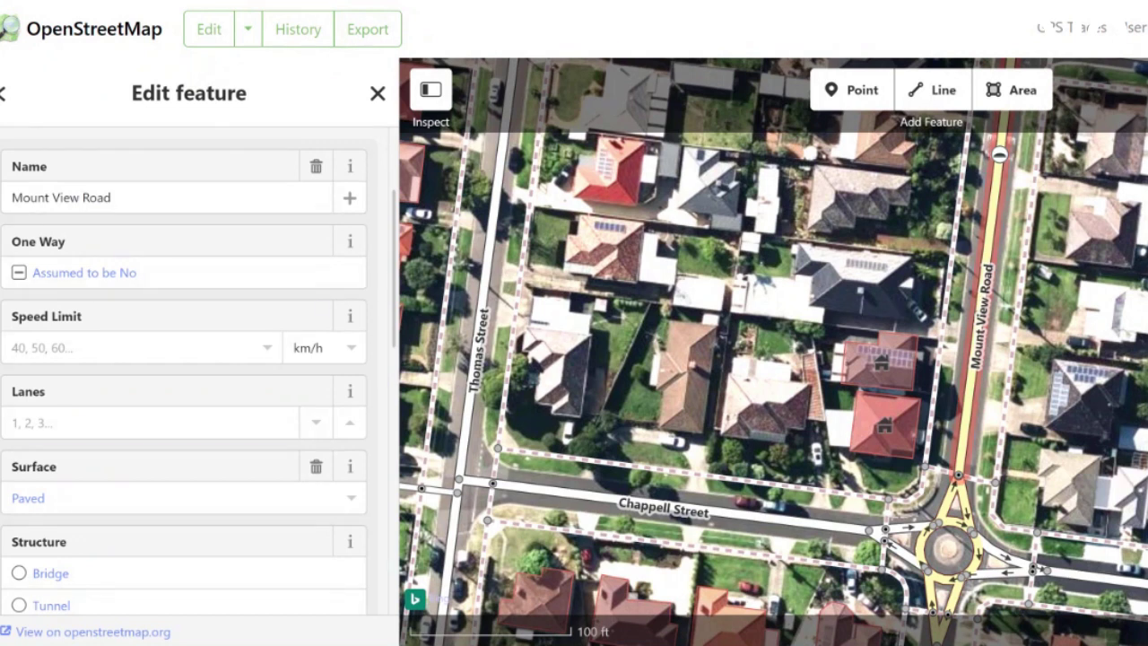
pyautogui.hotkey('ctrl', 's')
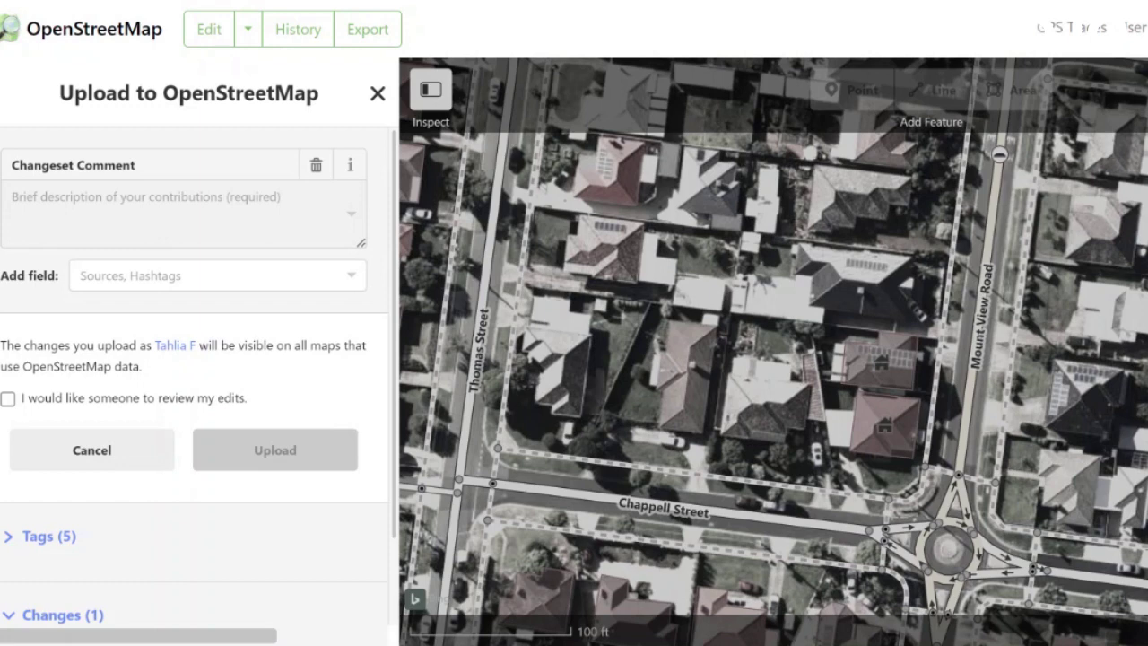
# Upload the edits with changeset comment 'Add dwelling', without requesting a review.
pyautogui.write('Add d')
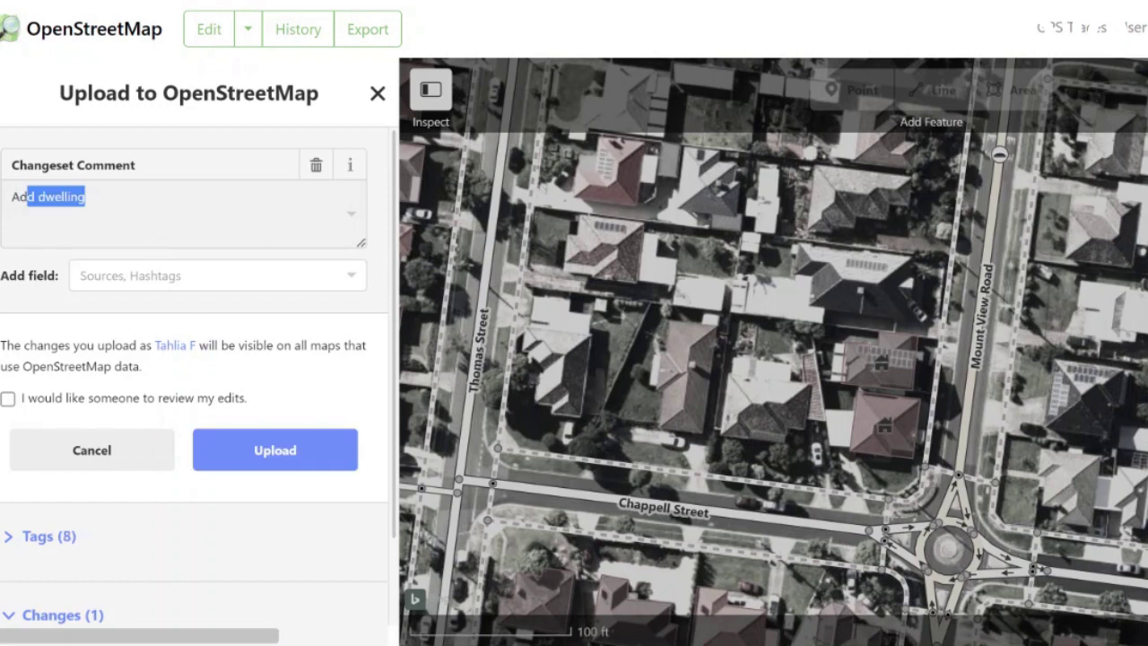
pyautogui.write('welling')
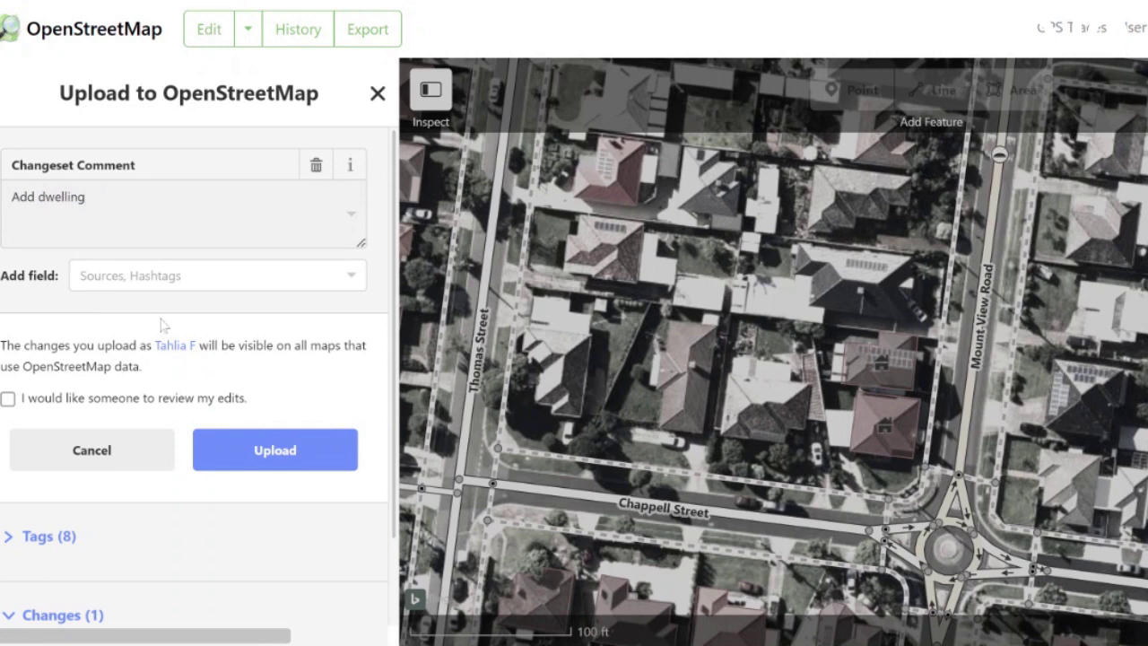
pyautogui.click(7, 399)
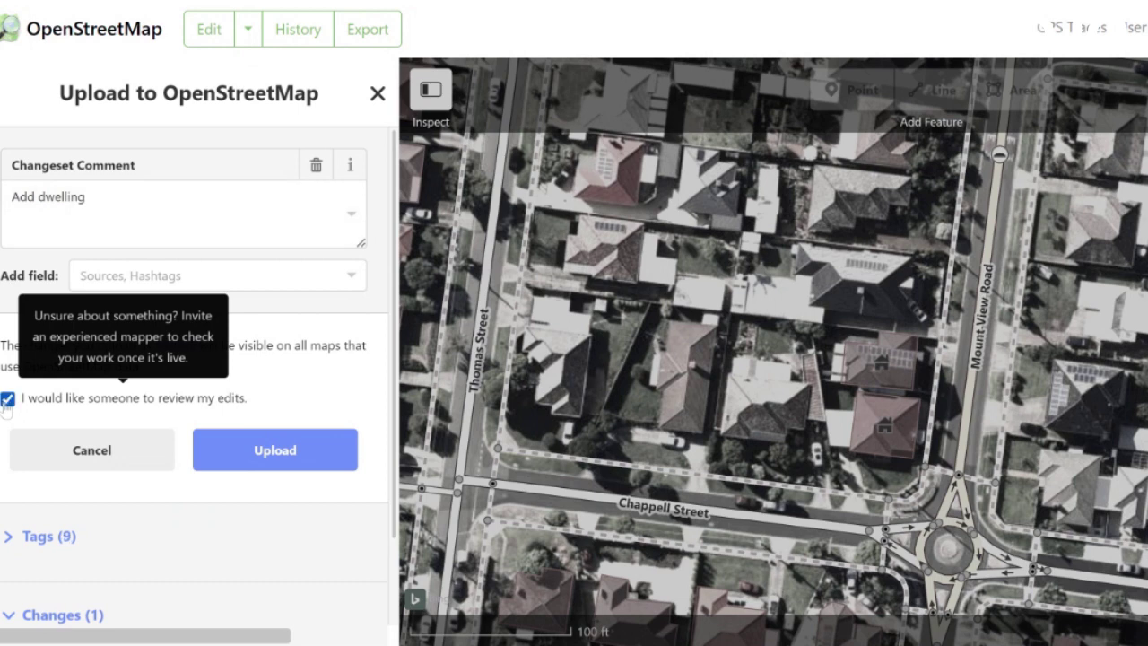
pyautogui.click(7, 399)
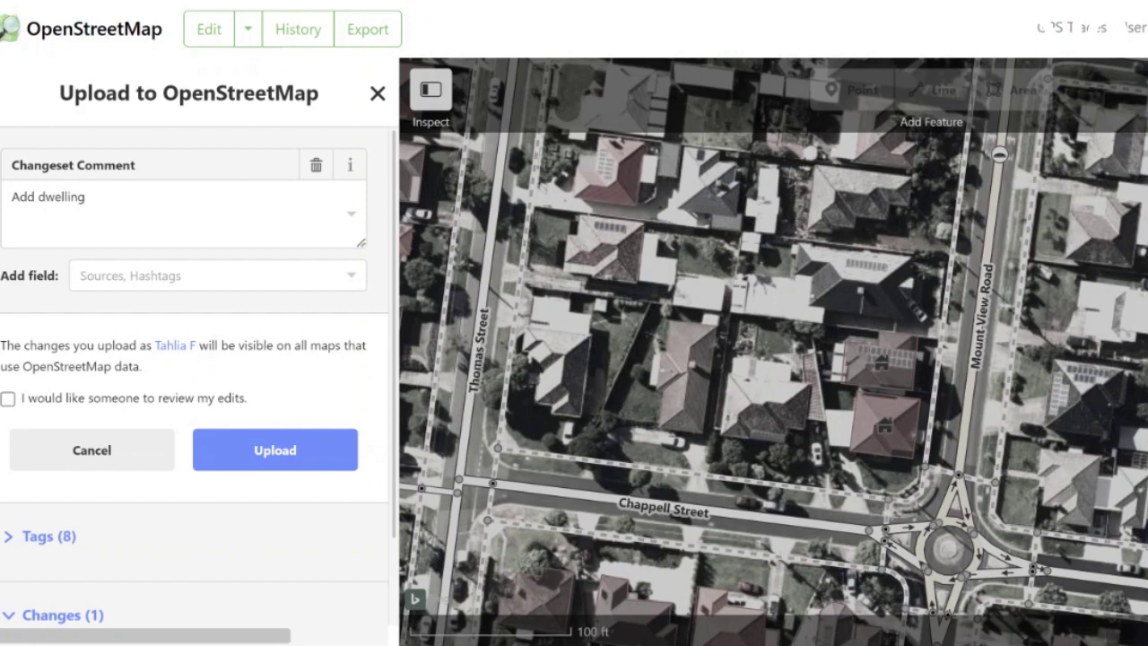
pyautogui.click(281, 470)
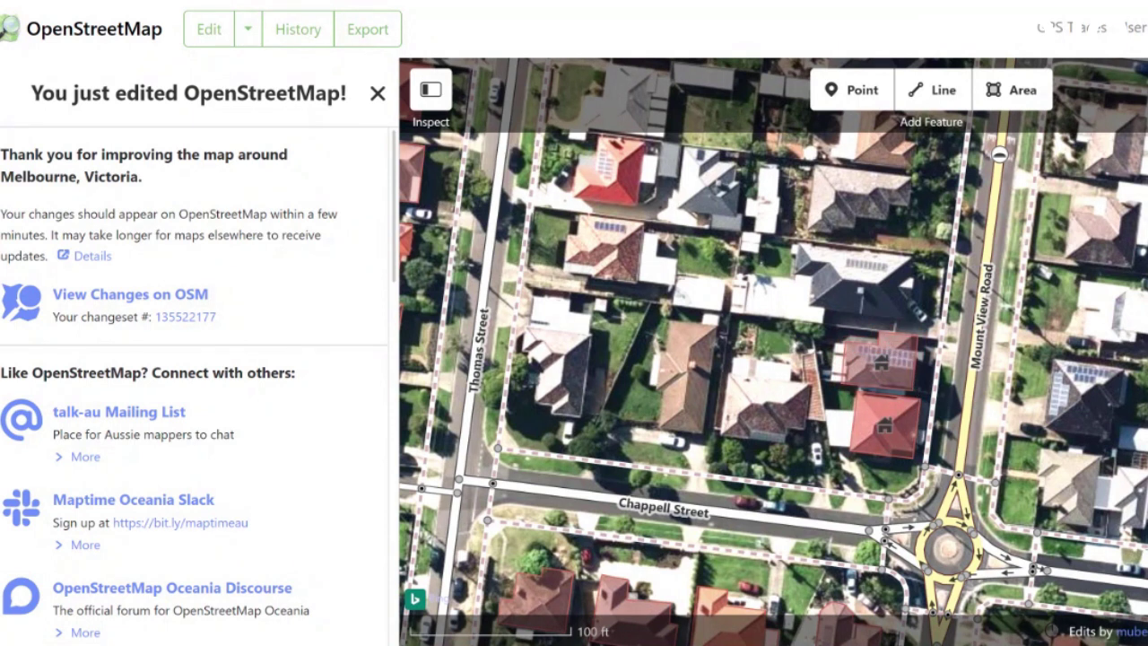
# Show the Export panel for the area around Thomas Street and Chappell Street.
pyautogui.click(380, 32)
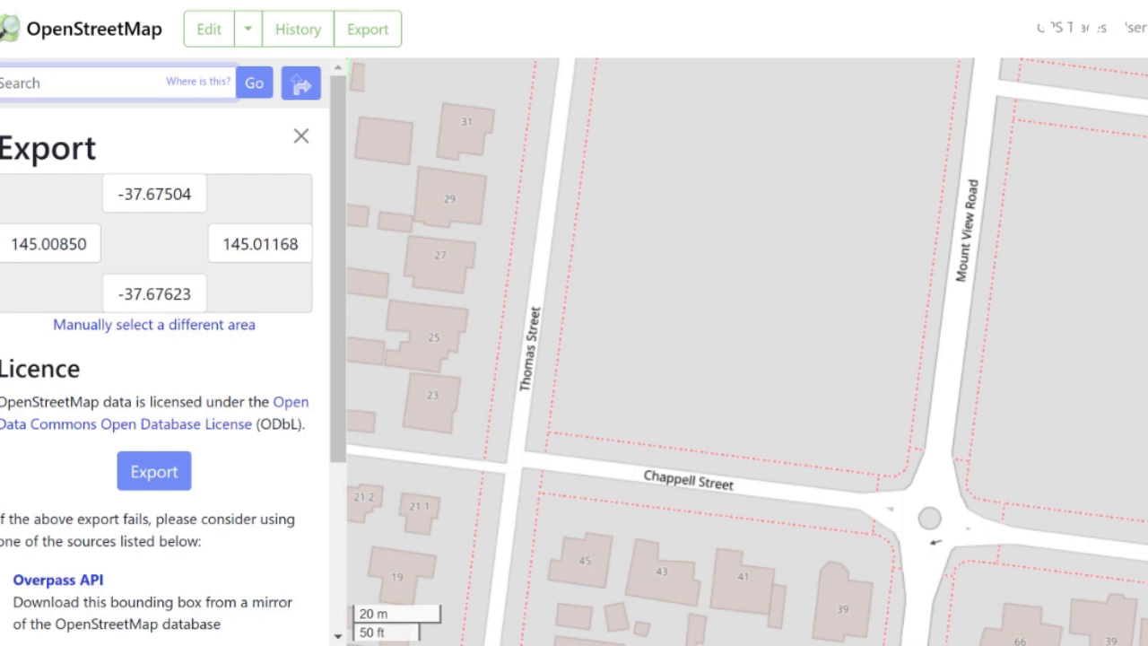
# Request the data export, then zoom the map to widen the bounding box around both recreation reserves.
pyautogui.click(141, 484)
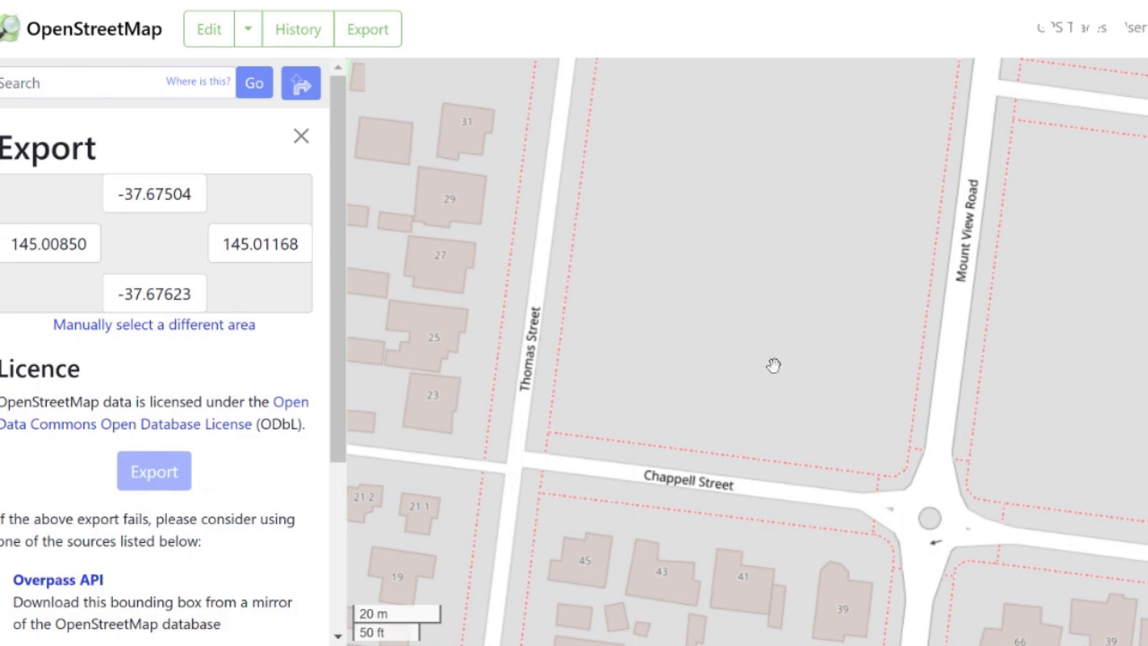
pyautogui.scroll(2, 805, 313)
pyautogui.scroll(-2, 850, 248)
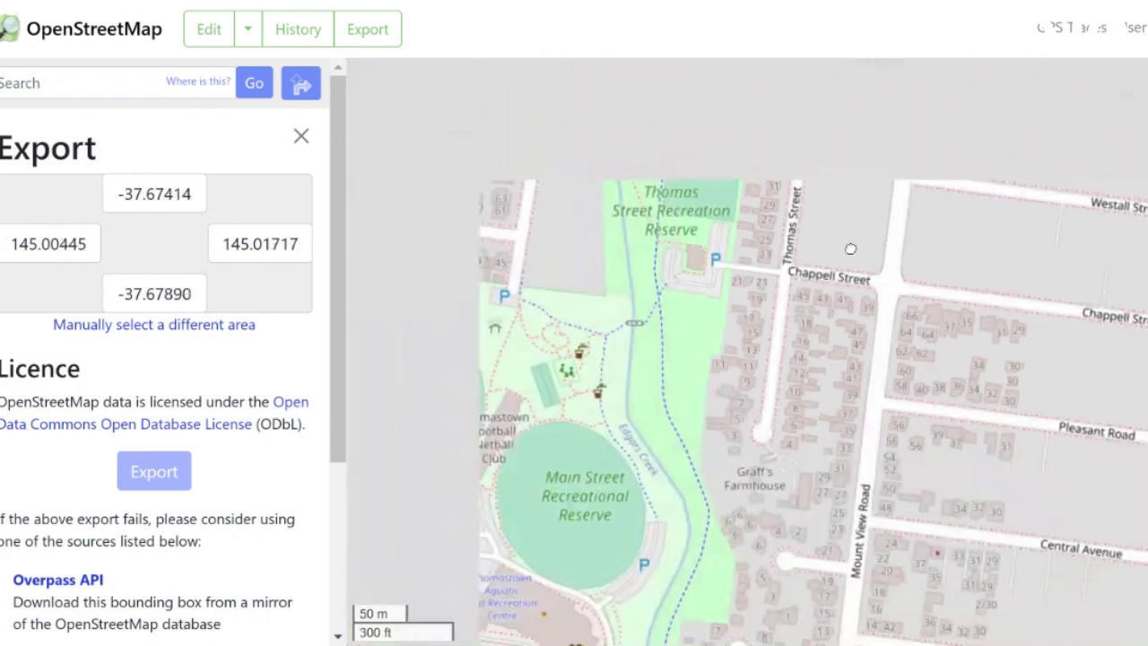
pyautogui.scroll(3, 850, 248)
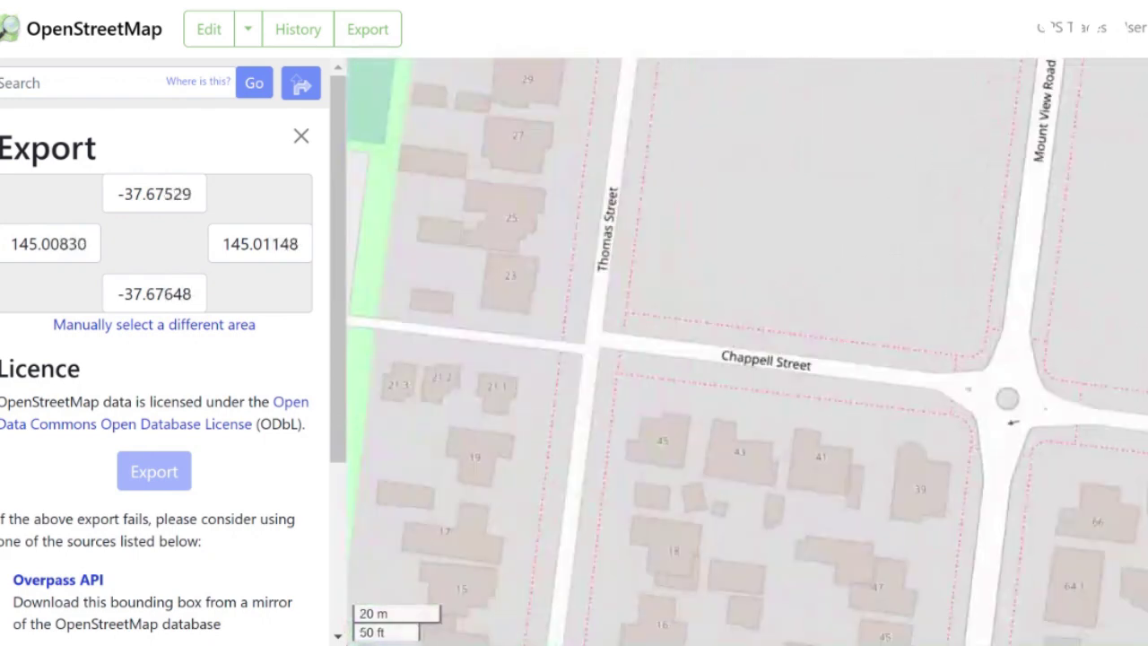